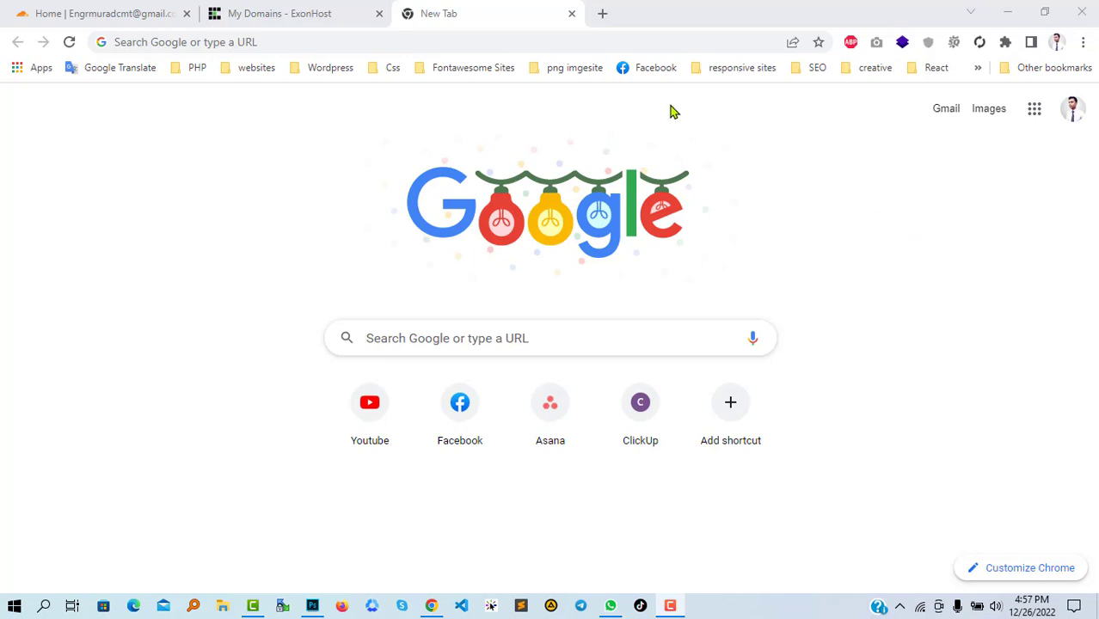
Open techinfoai.com and check the site's connection security information
click(570, 45)
text(te)
key(Return)
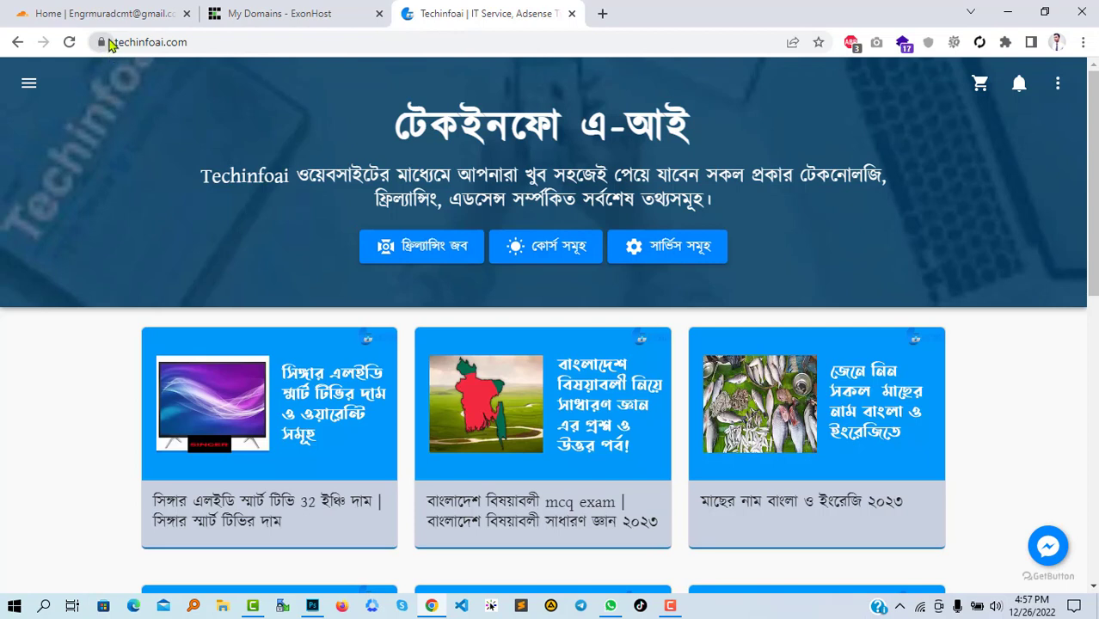
click(101, 43)
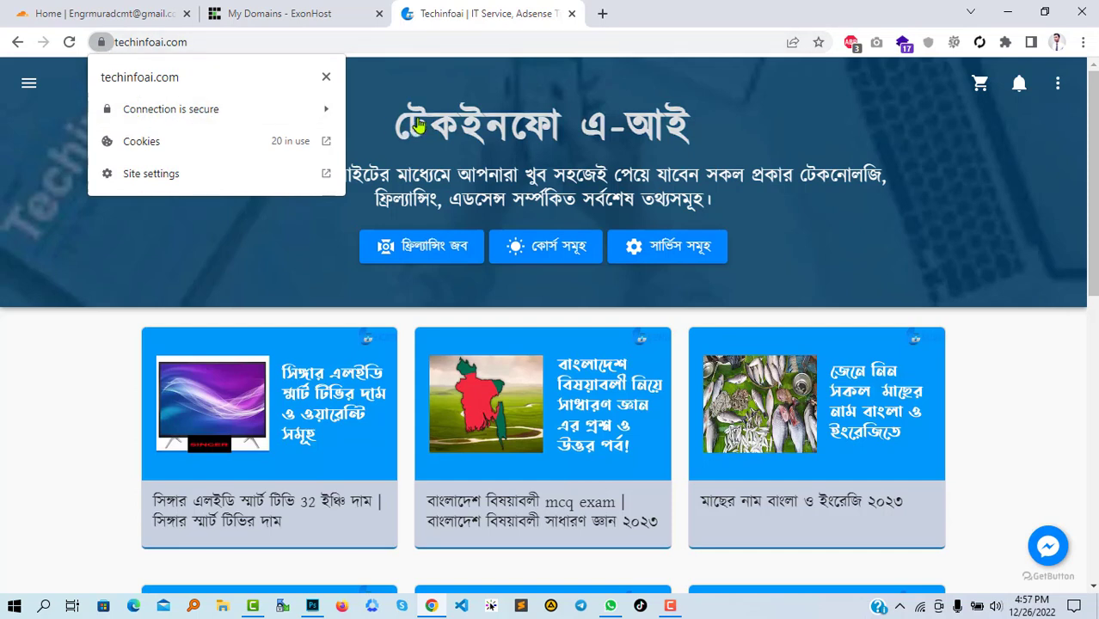
click(400, 100)
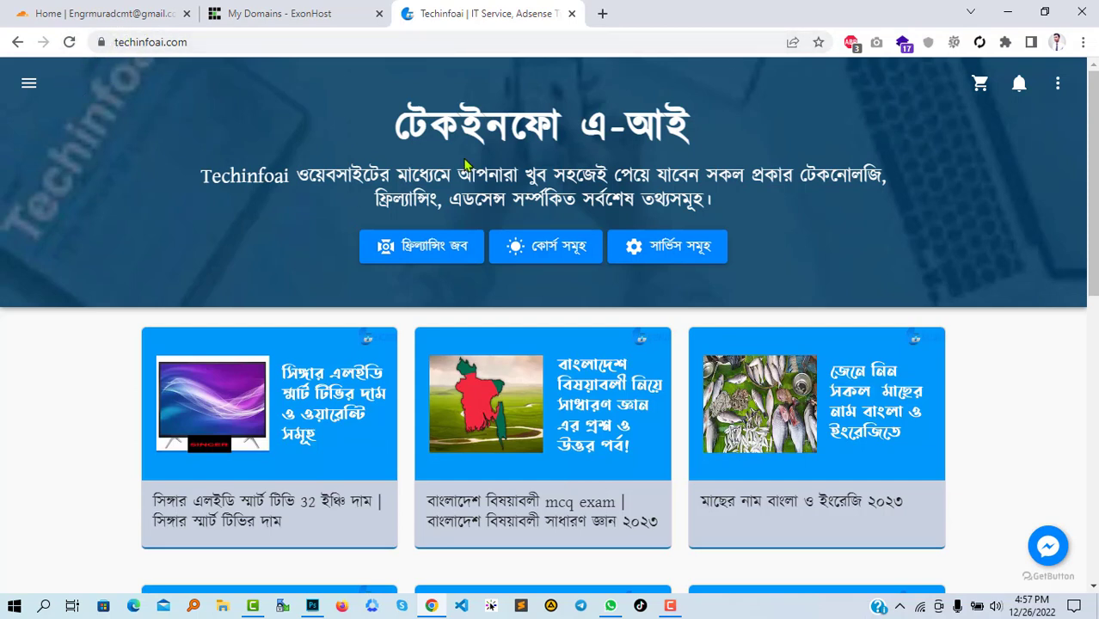
click(101, 43)
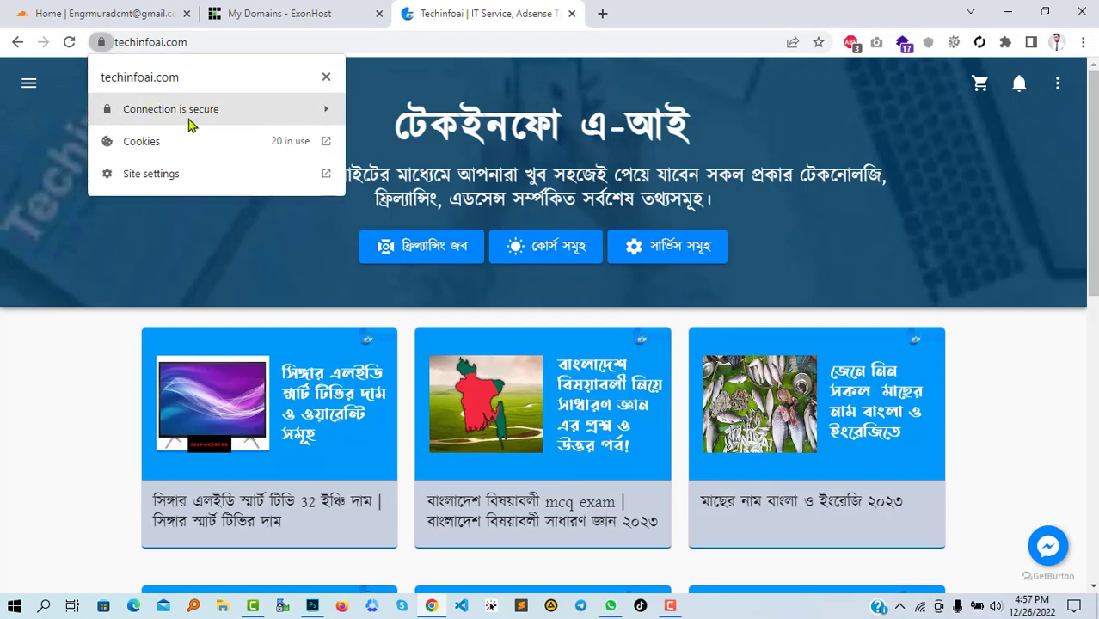
click(91, 276)
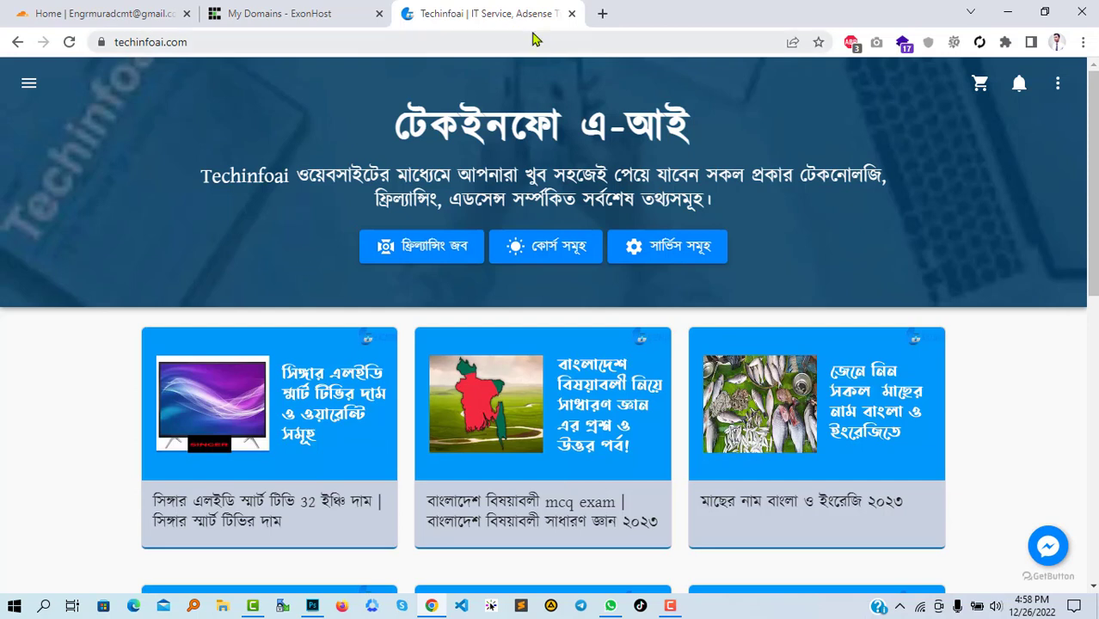
Open fridaywiki.com in a new browser tab
click(602, 14)
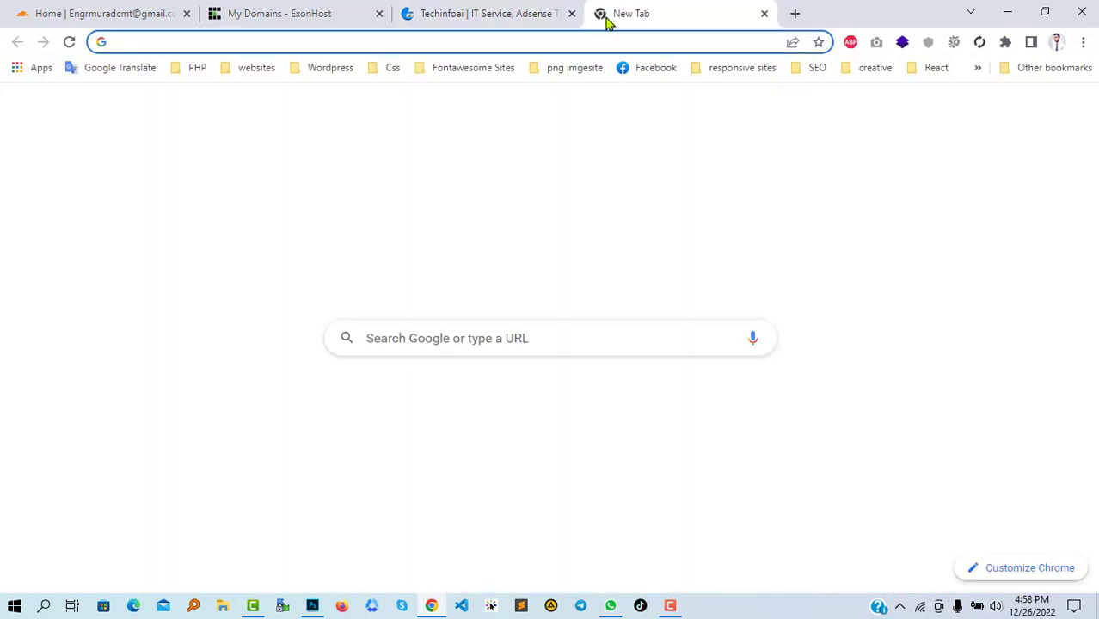
text(fri)
key(Return)
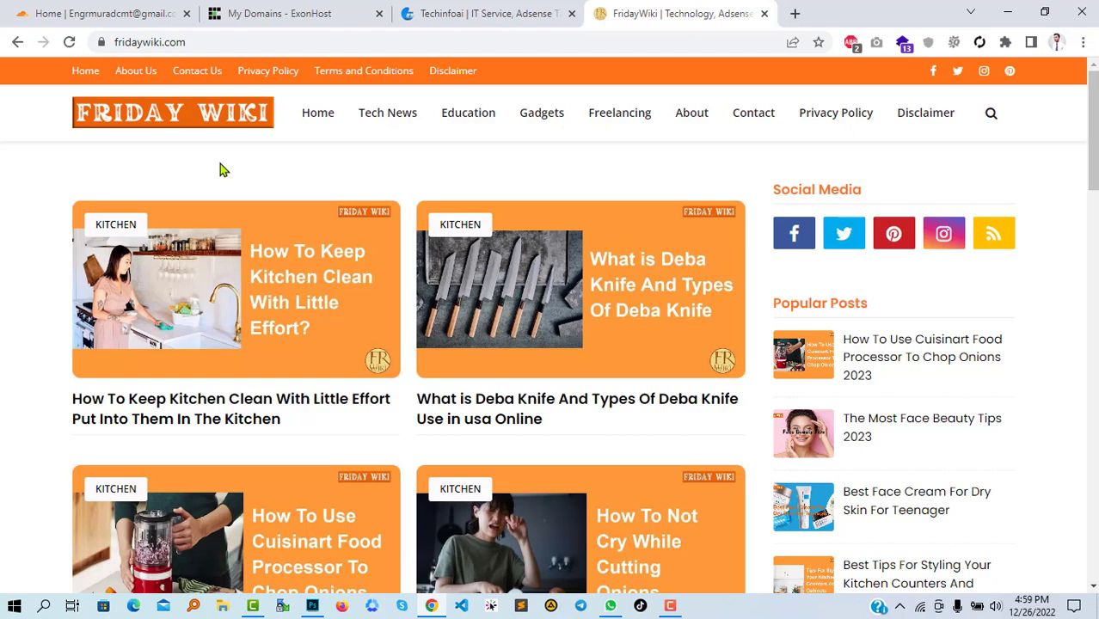
Search Google for cloudflare in a new tab and open Cloudflare's official home page from the non-ad result
click(794, 13)
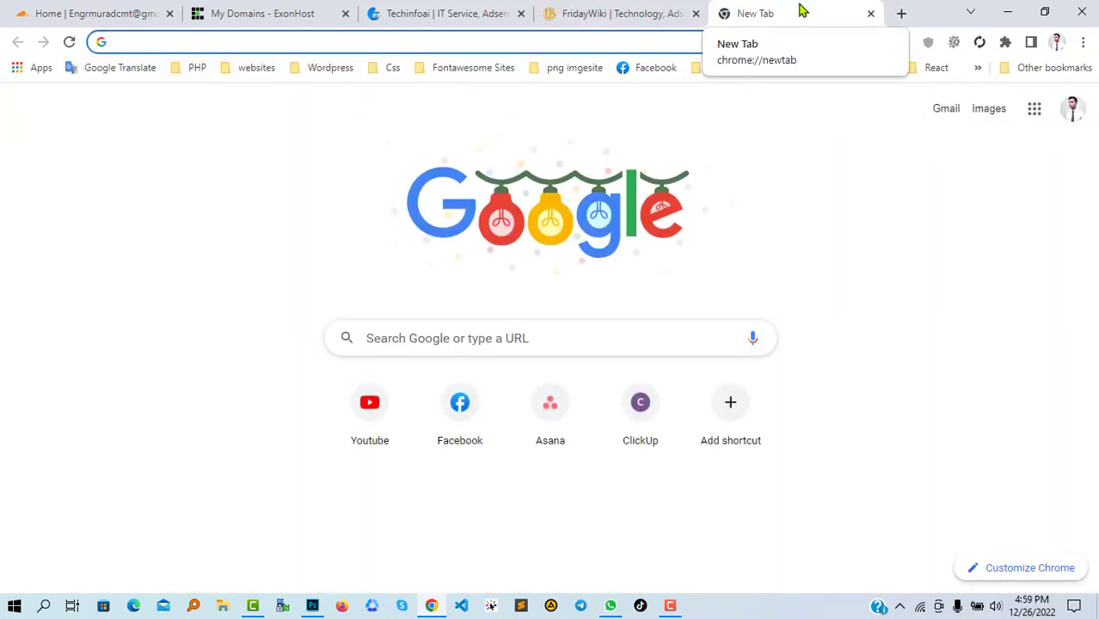
text(clud)
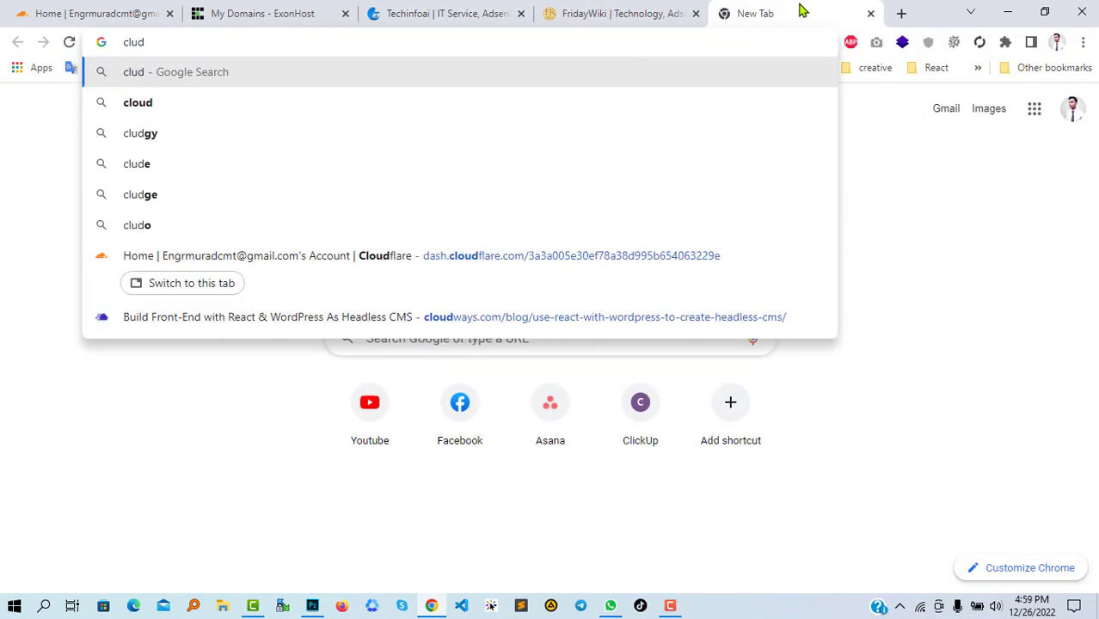
key(BackSpace)
key(BackSpace)
text(oudflare)
key(Return)
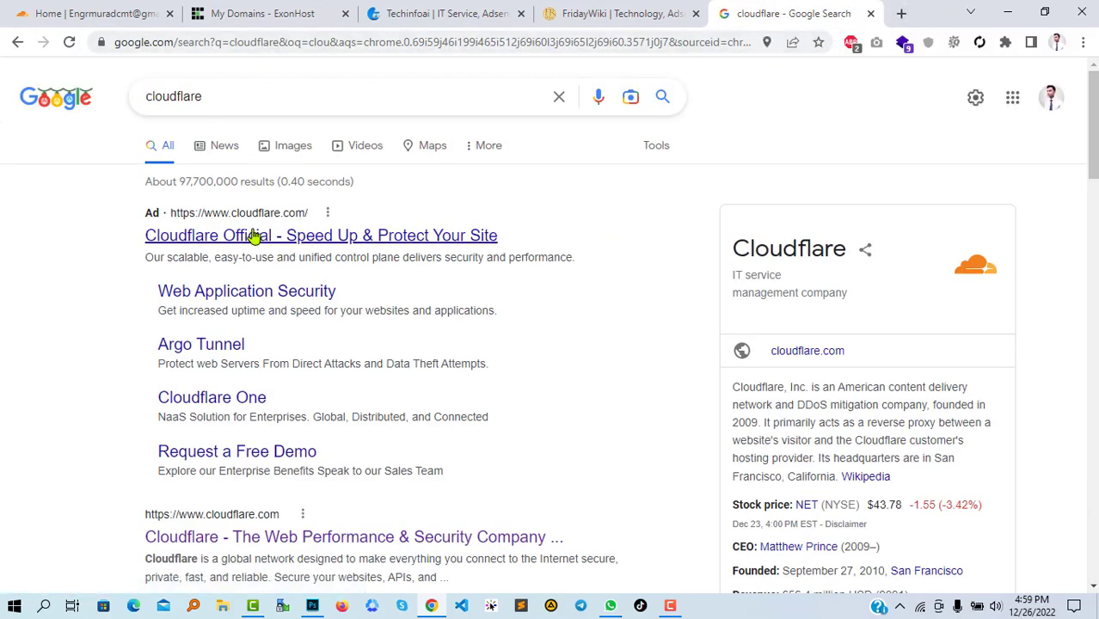
click(287, 542)
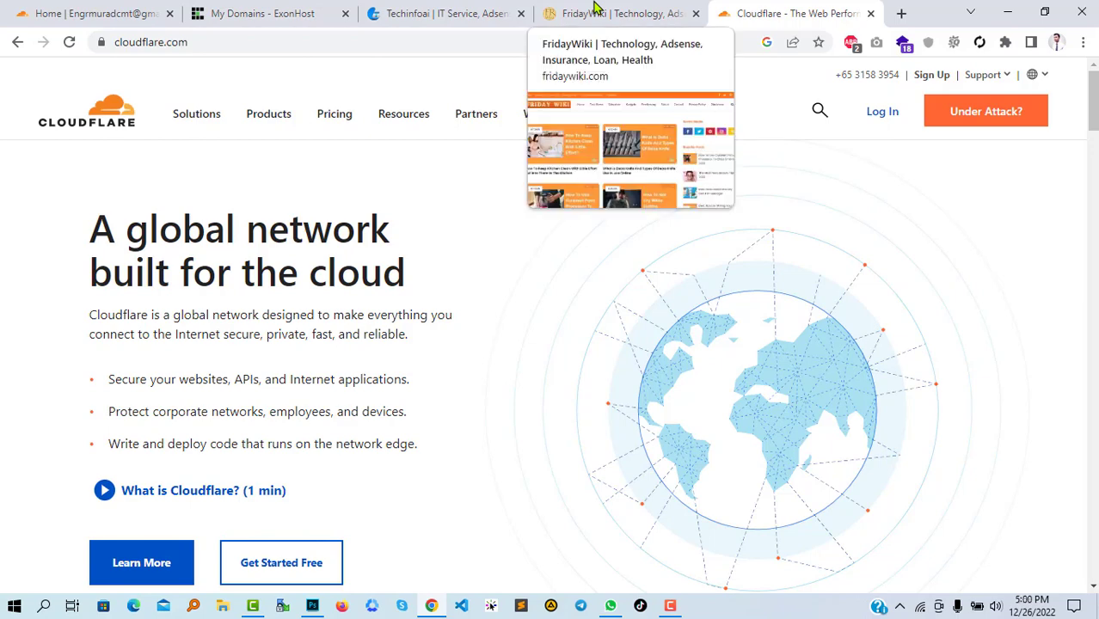
Return to the already open Cloudflare dashboard and open the form for adding a site
click(557, 10)
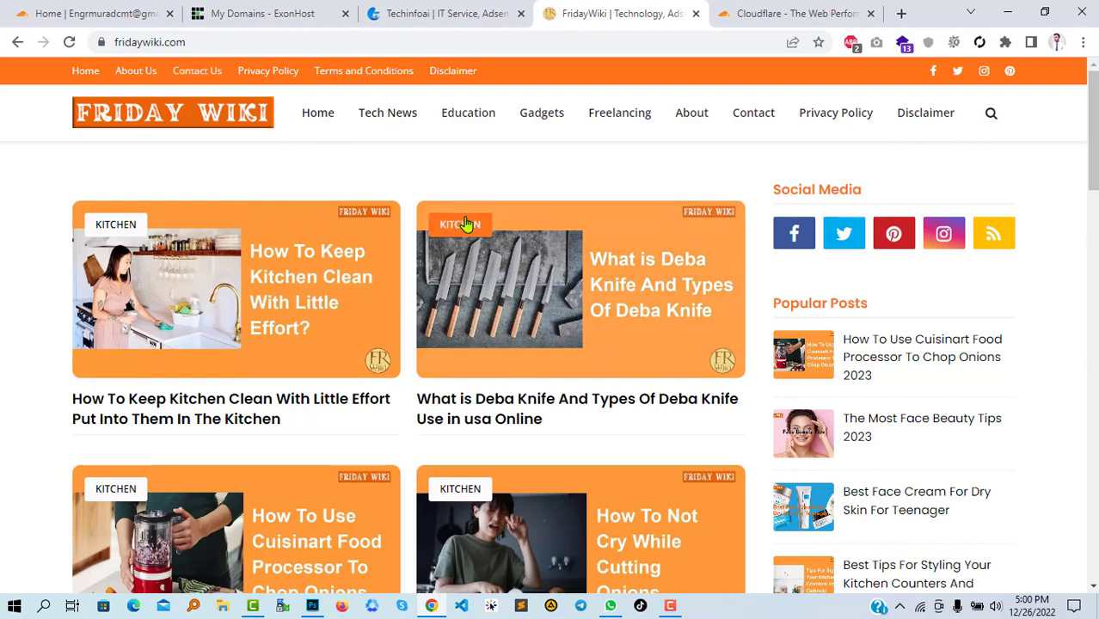
click(95, 13)
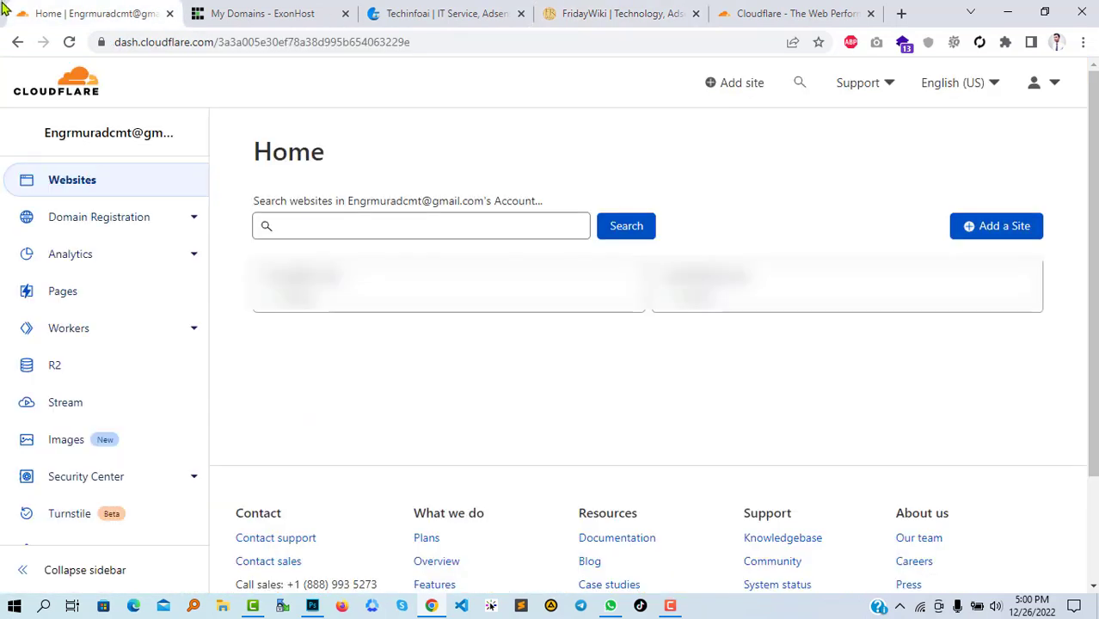
click(68, 41)
click(1000, 229)
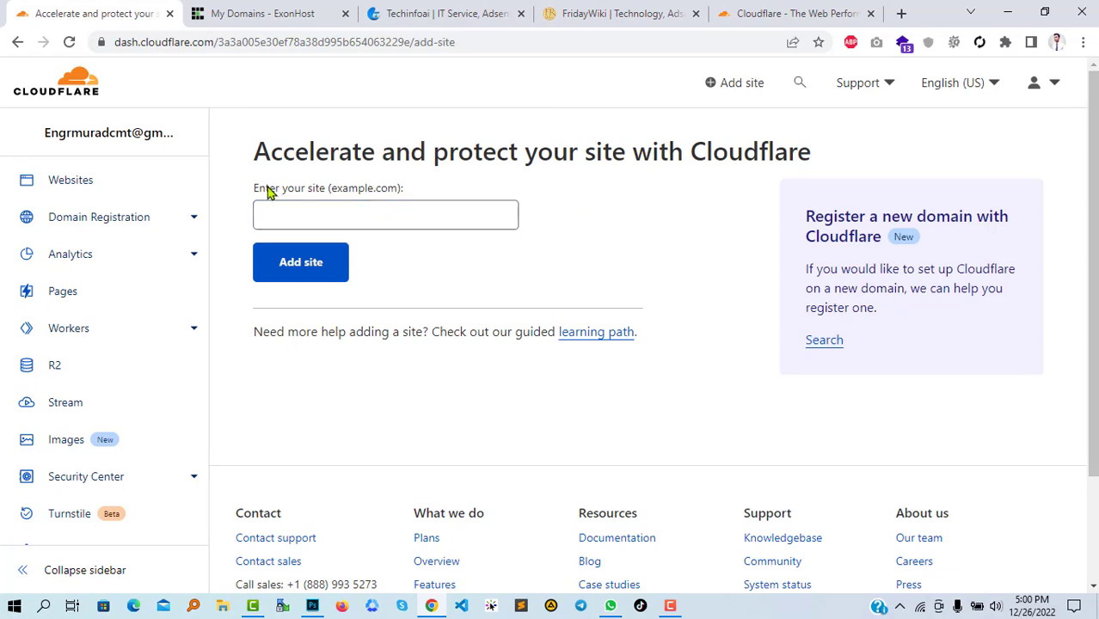
Enter fridaywiki.com as the site and add it to the Cloudflare account
drag(266, 189, 385, 194)
click(385, 194)
click(375, 210)
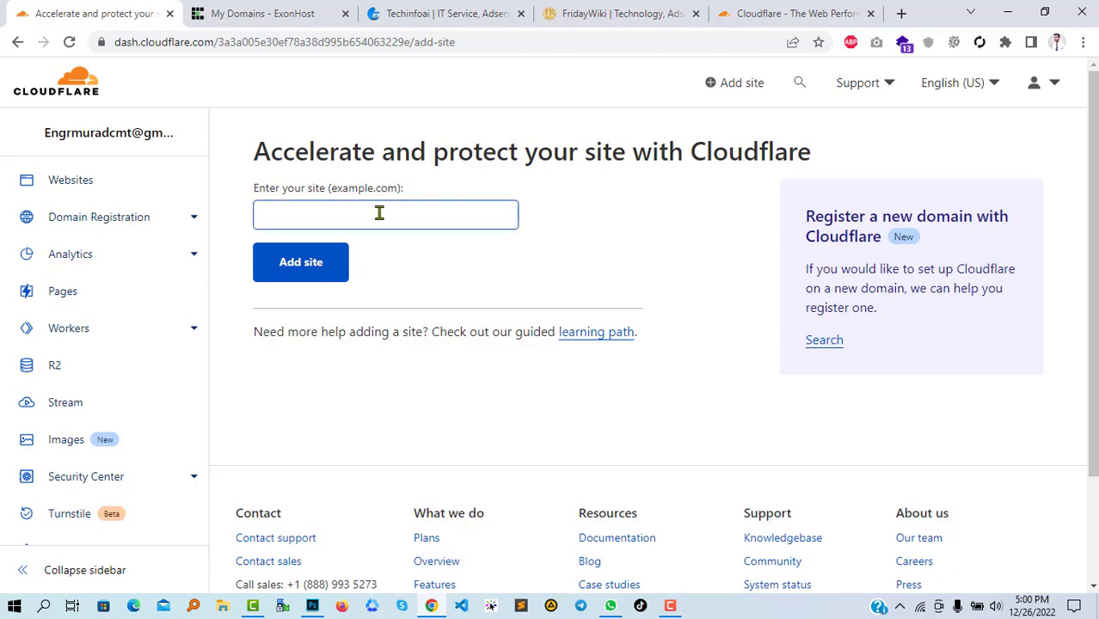
click(392, 191)
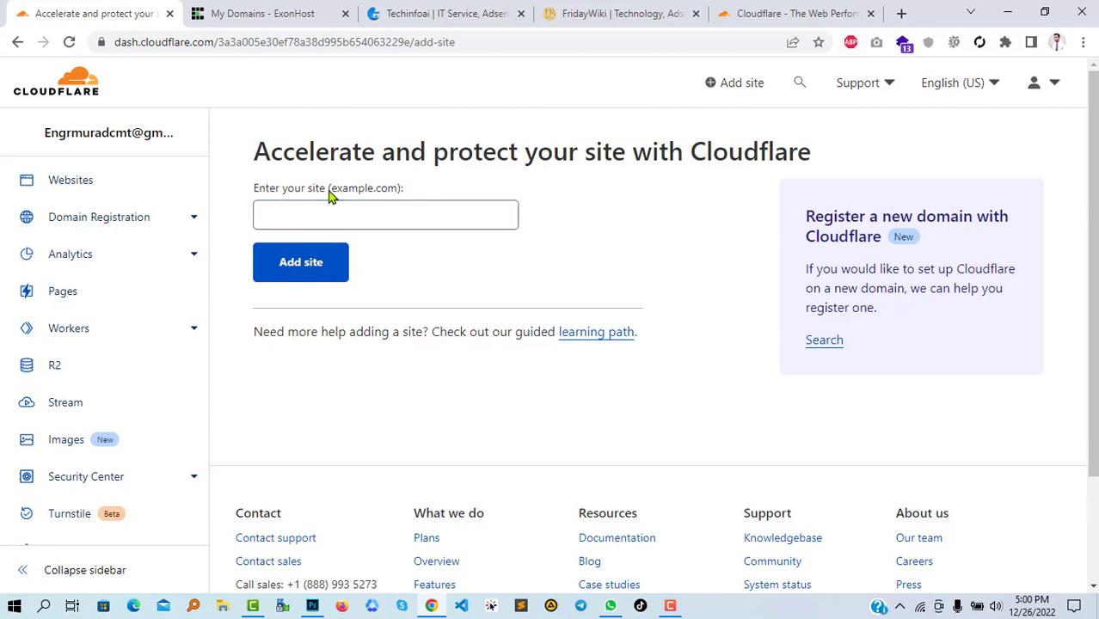
drag(333, 193, 394, 193)
click(340, 214)
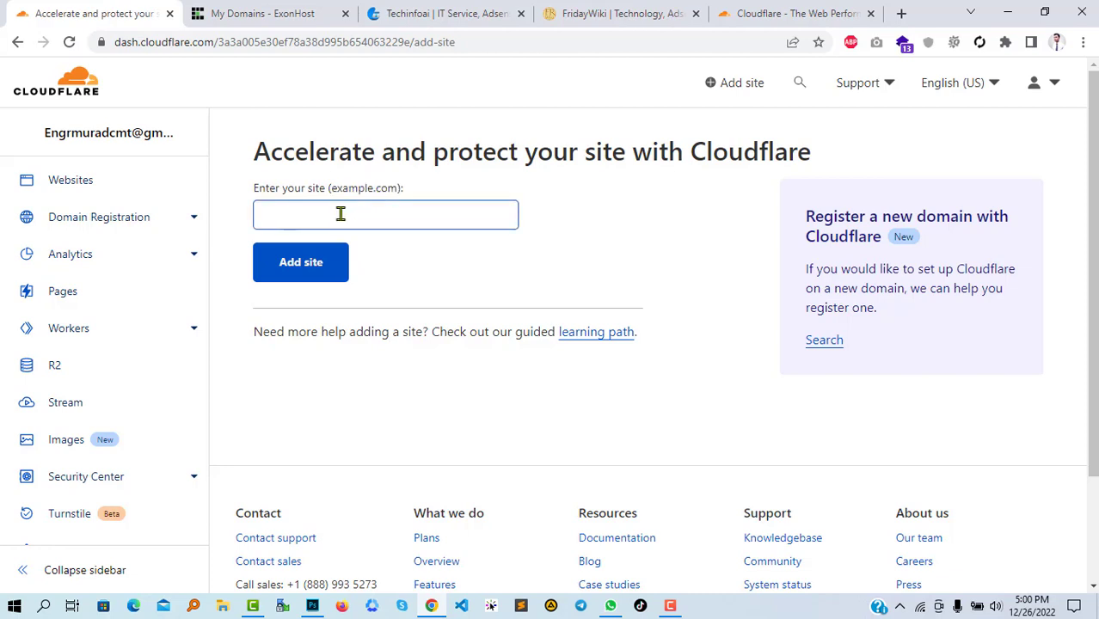
click(340, 214)
text(f)
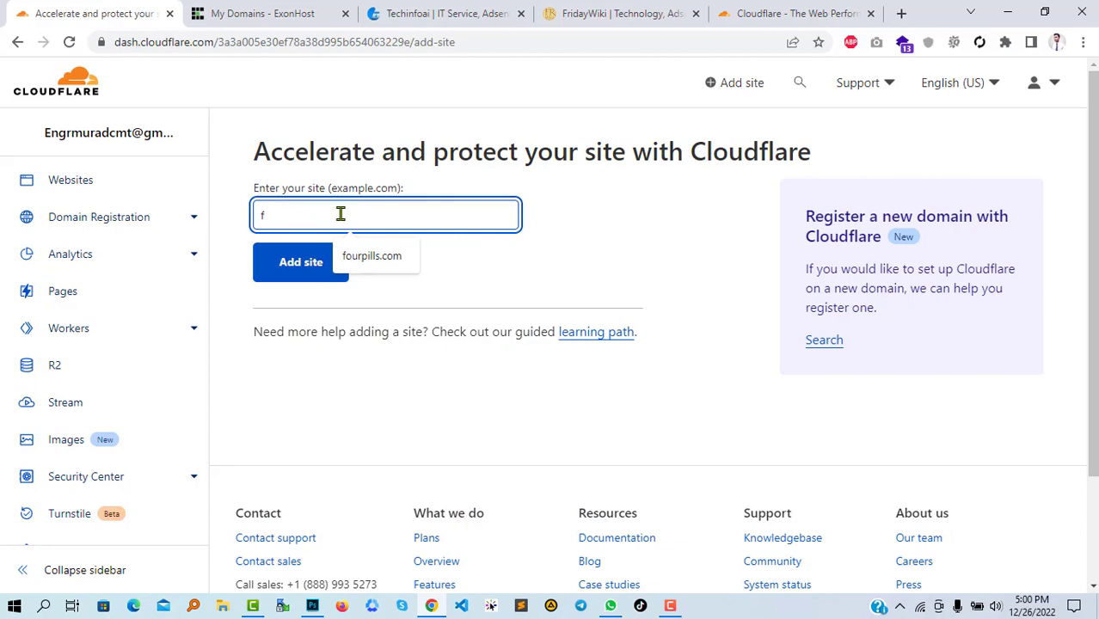
text(ridaywiki.com)
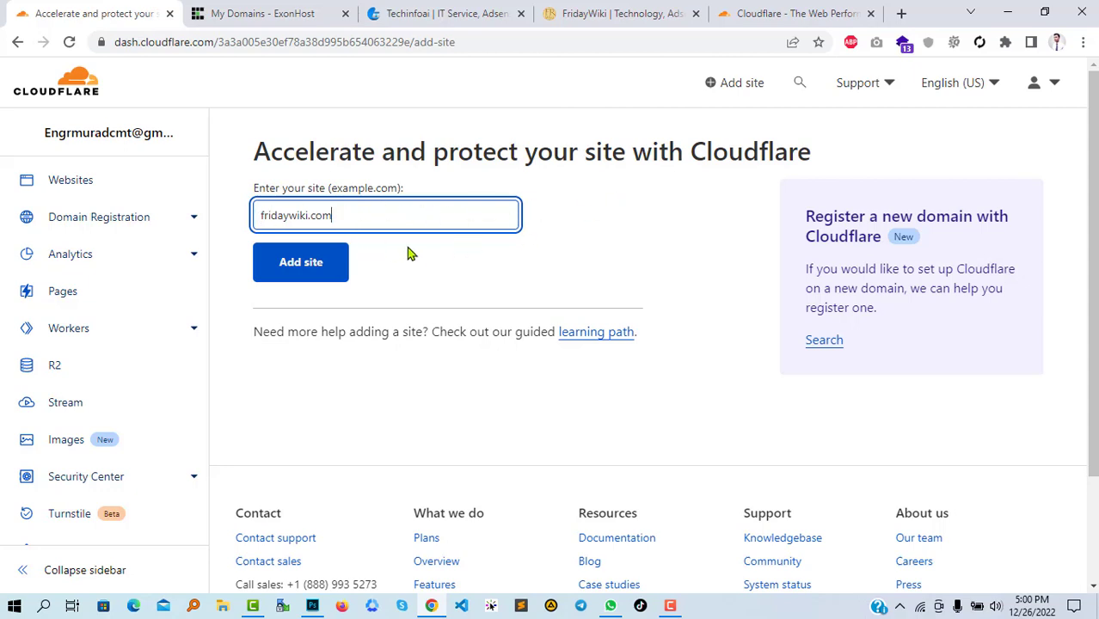
click(294, 273)
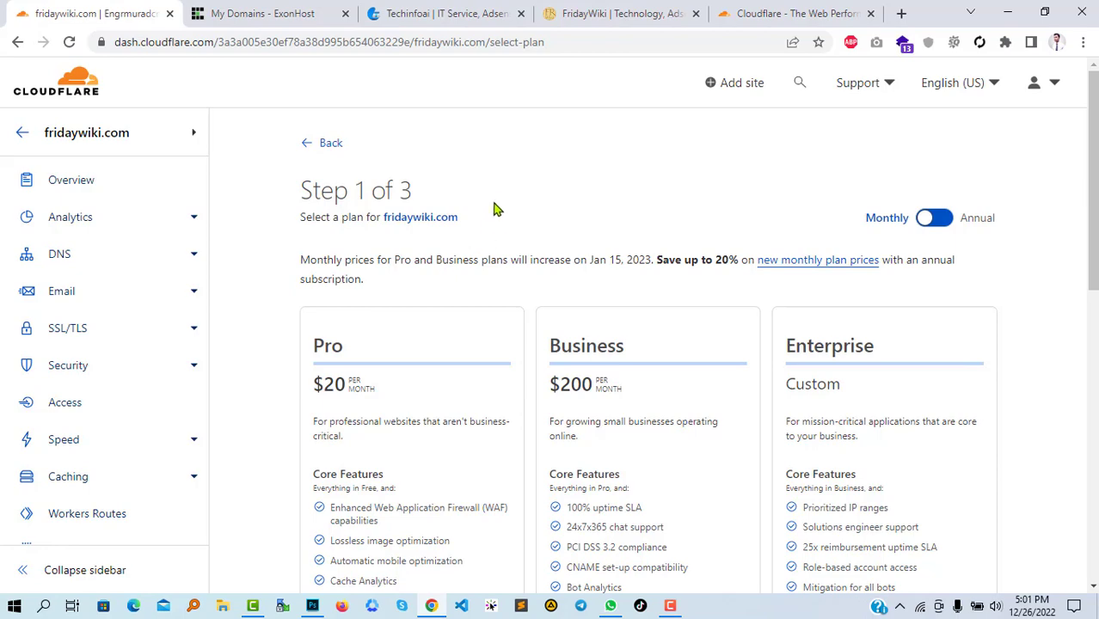
Compare the prices and core features of the Pro, Business, Enterprise and Free plans
scroll(497, 203, down, 1)
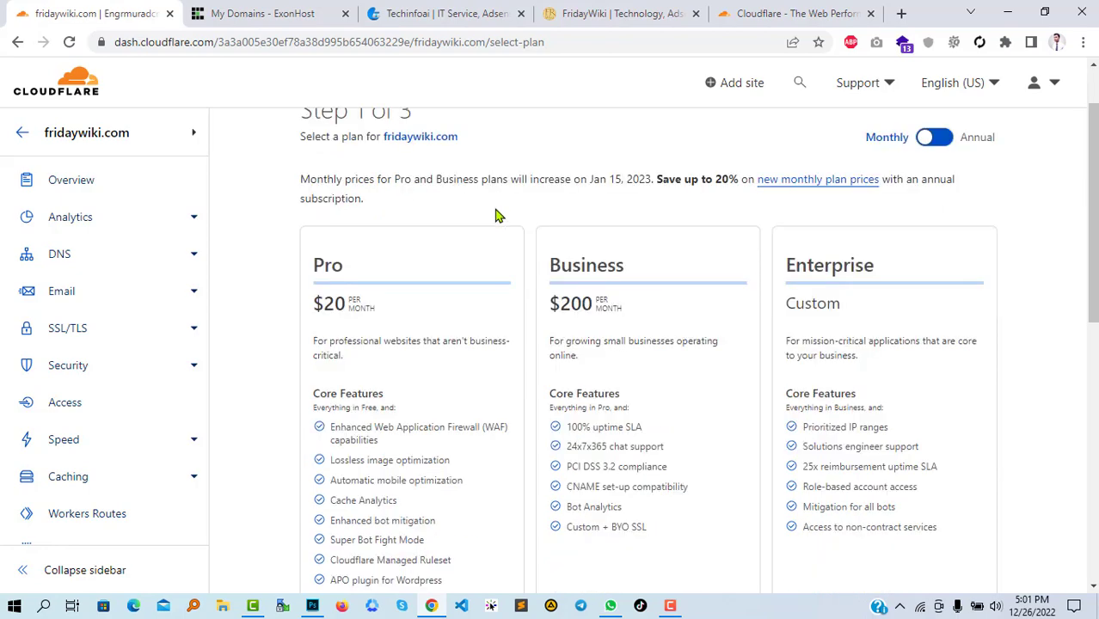
scroll(497, 215, up, 1)
scroll(482, 231, down, 2)
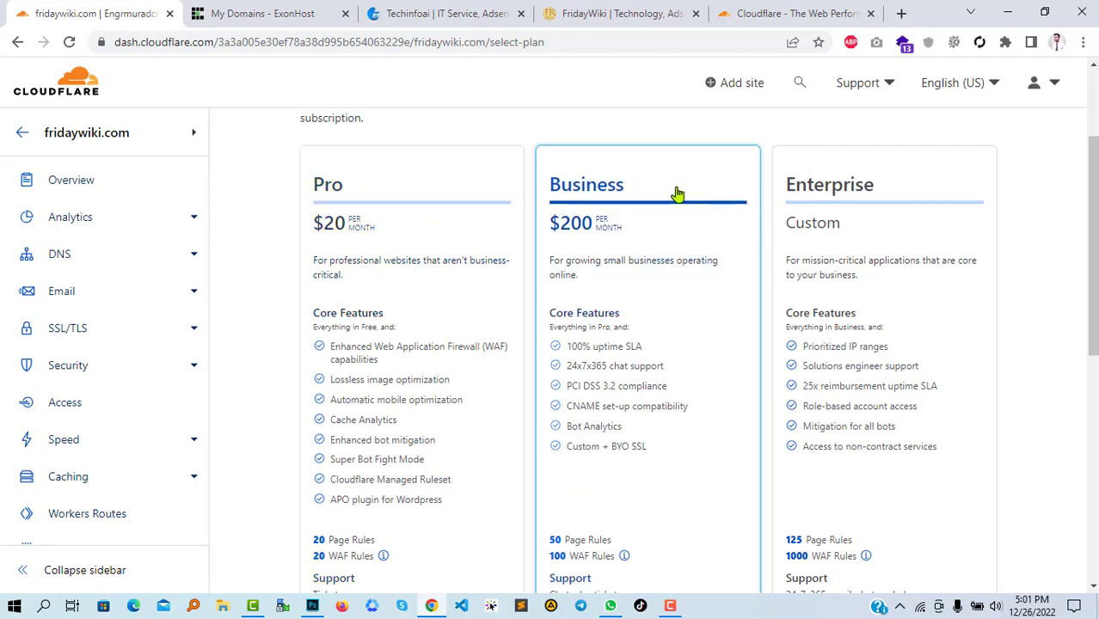
scroll(1002, 206, down, 2)
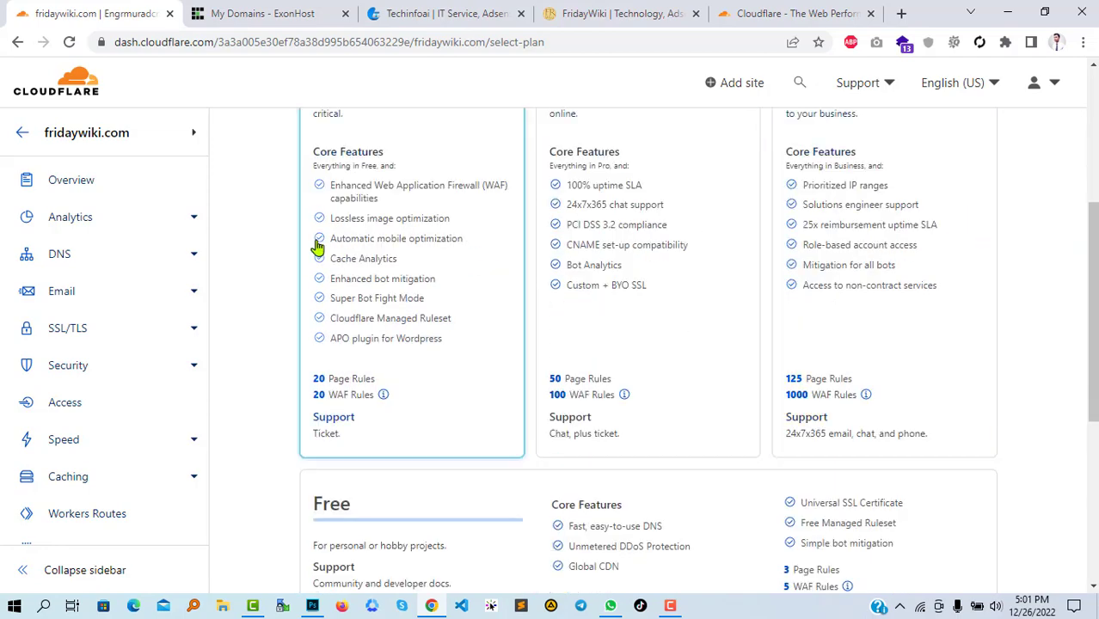
scroll(310, 249, up, 1)
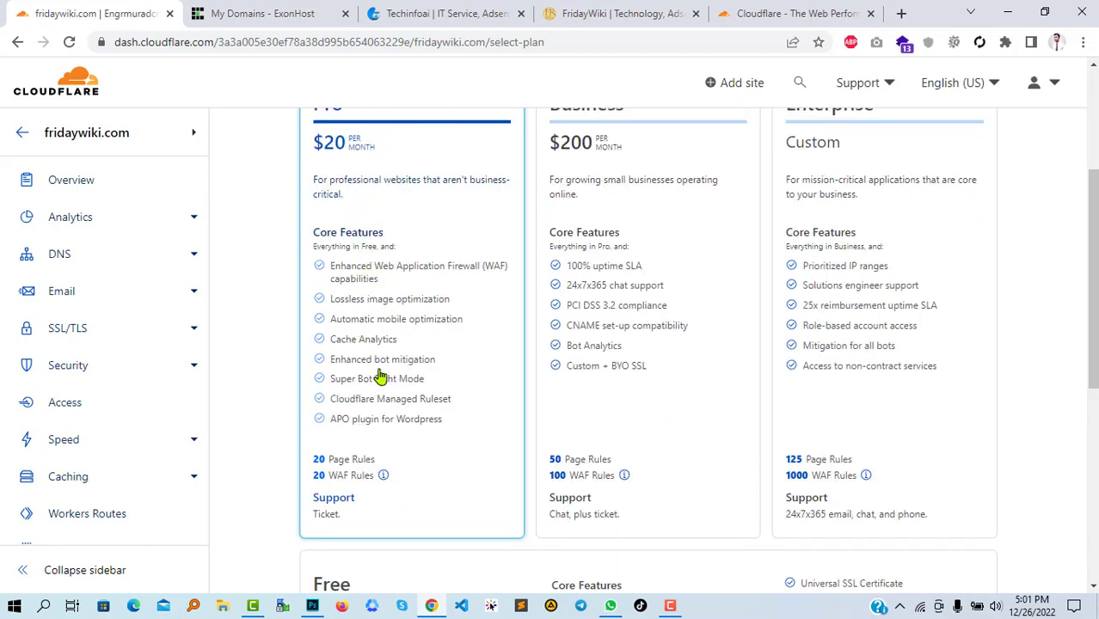
scroll(563, 315, up, 1)
scroll(863, 346, up, 1)
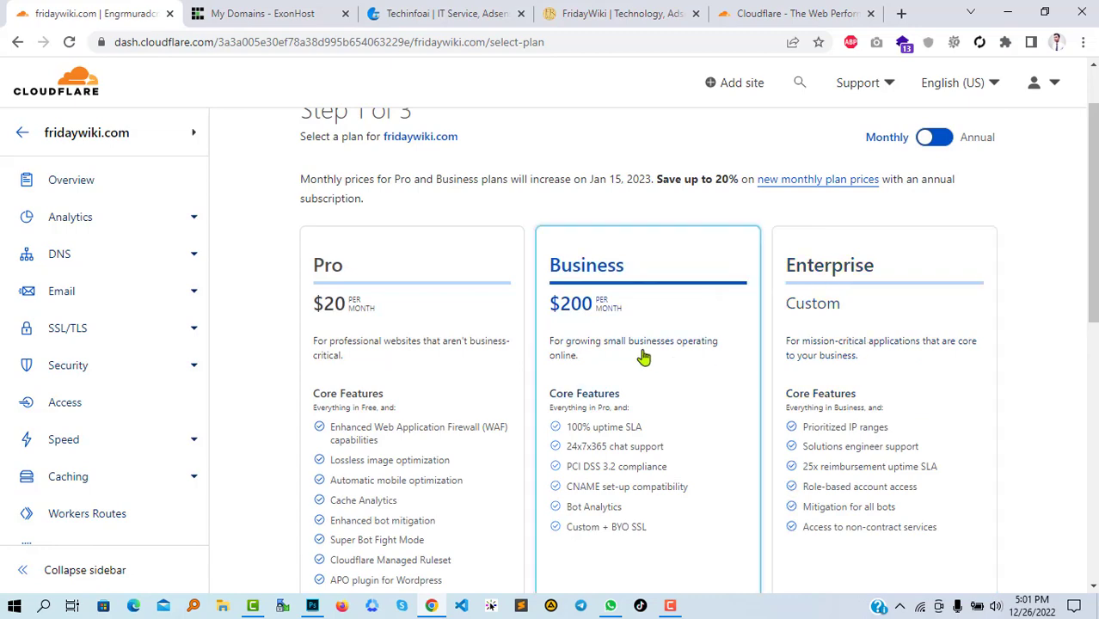
scroll(632, 359, down, 3)
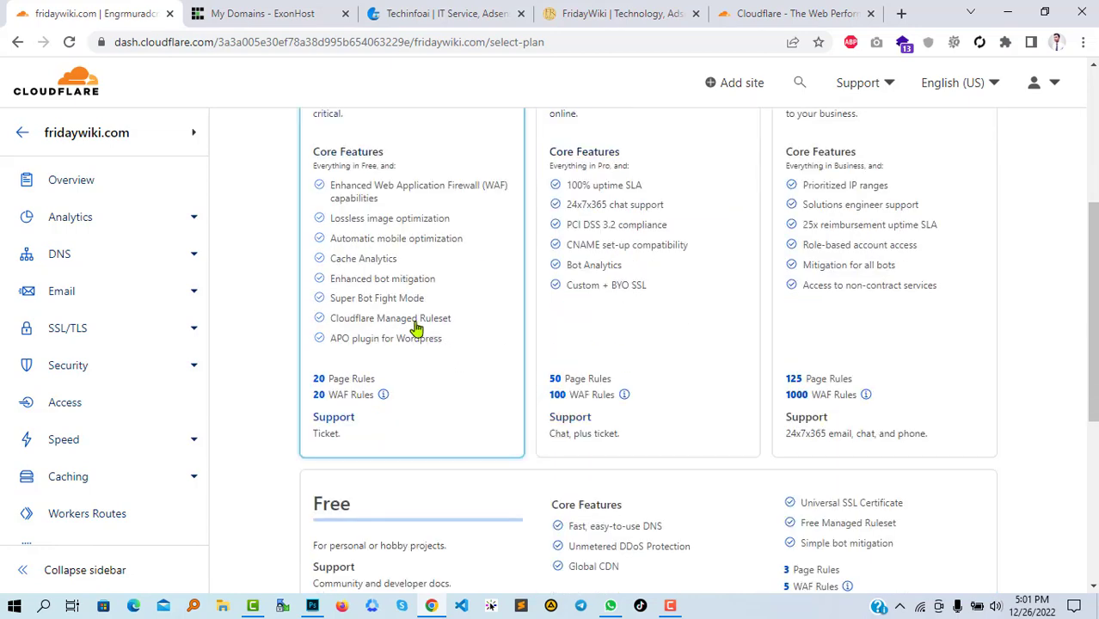
scroll(416, 327, up, 1)
scroll(416, 326, up, 1)
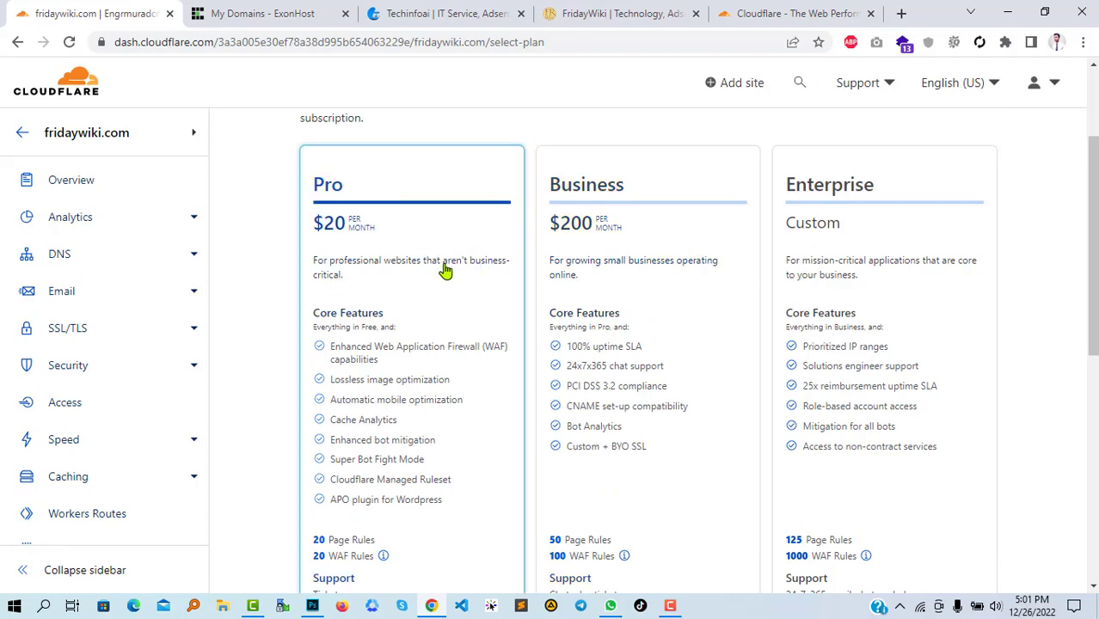
scroll(589, 316, down, 2)
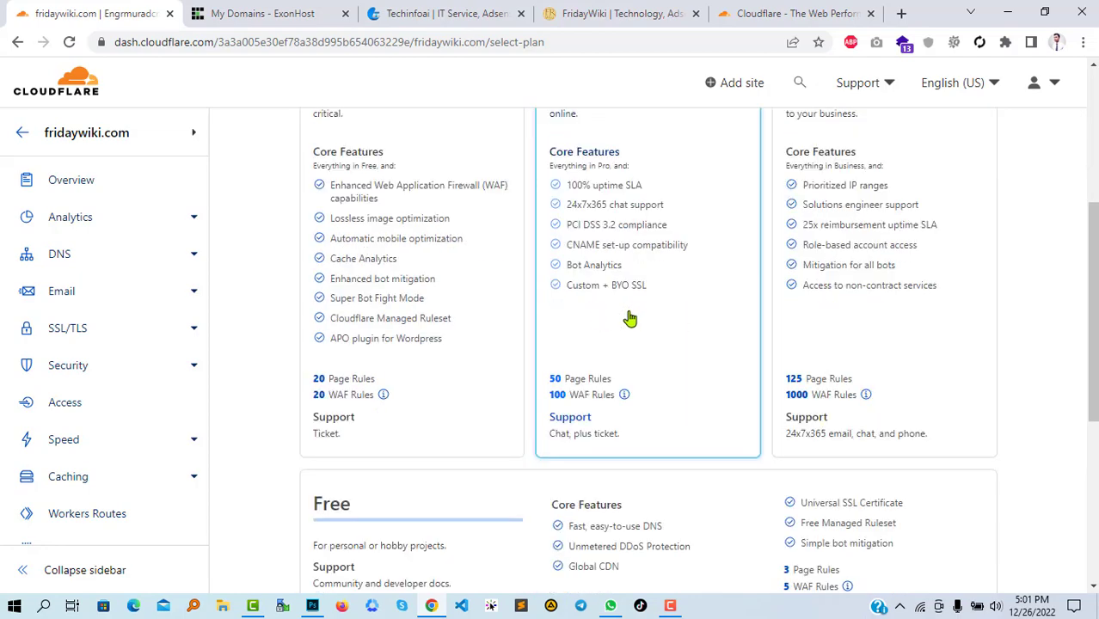
scroll(631, 319, up, 2)
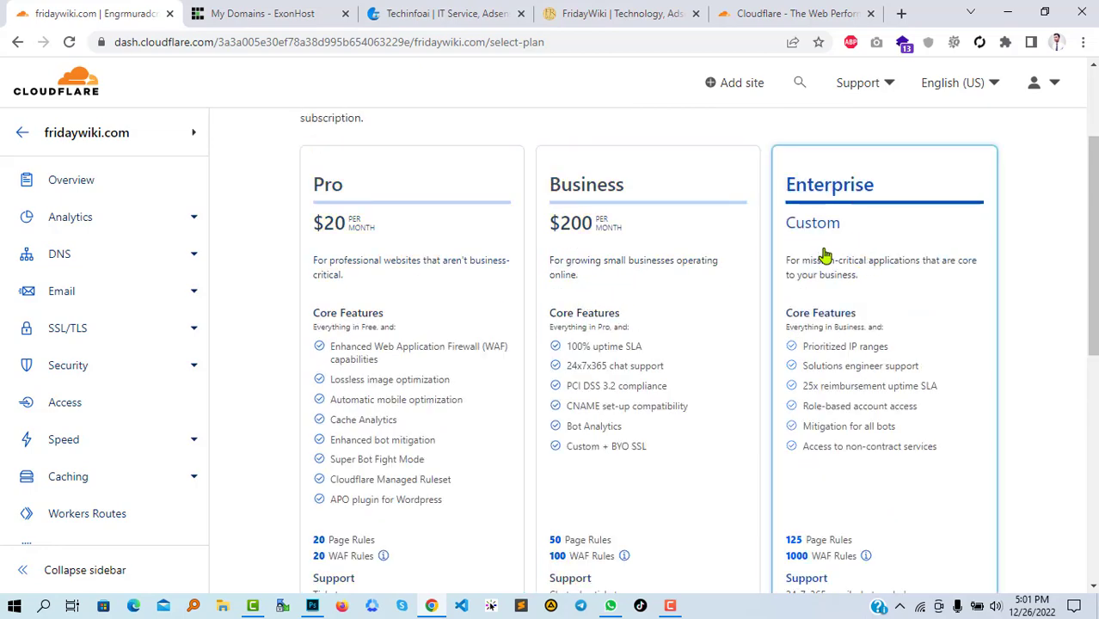
scroll(826, 253, down, 2)
scroll(933, 221, up, 2)
scroll(690, 301, down, 3)
scroll(699, 297, down, 3)
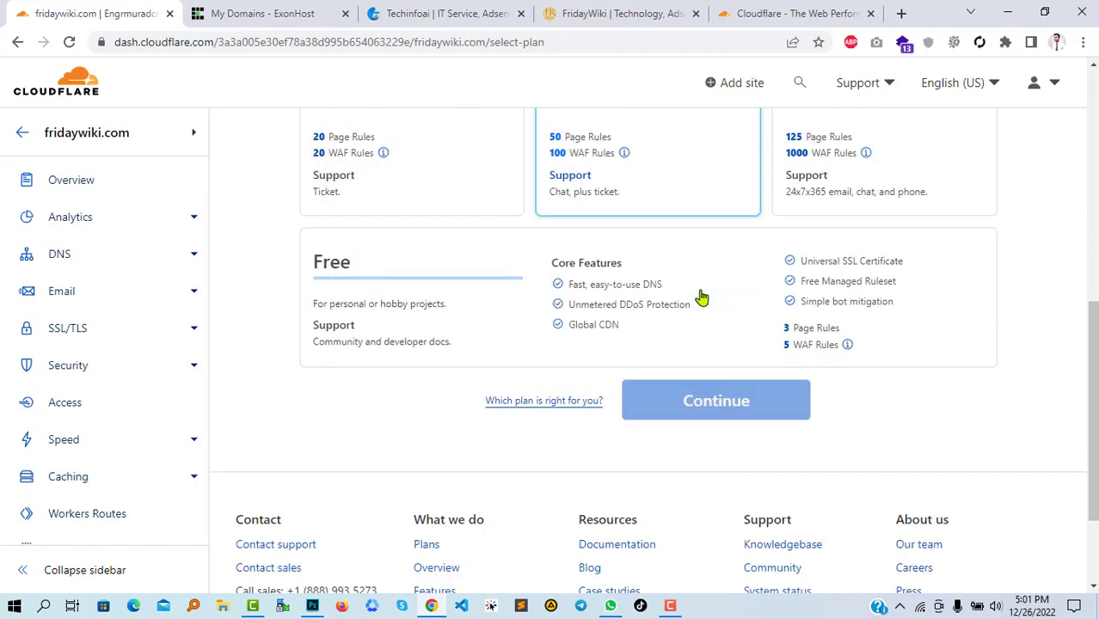
Choose the Free plan for fridaywiki.com and continue to the DNS record review
scroll(597, 278, up, 1)
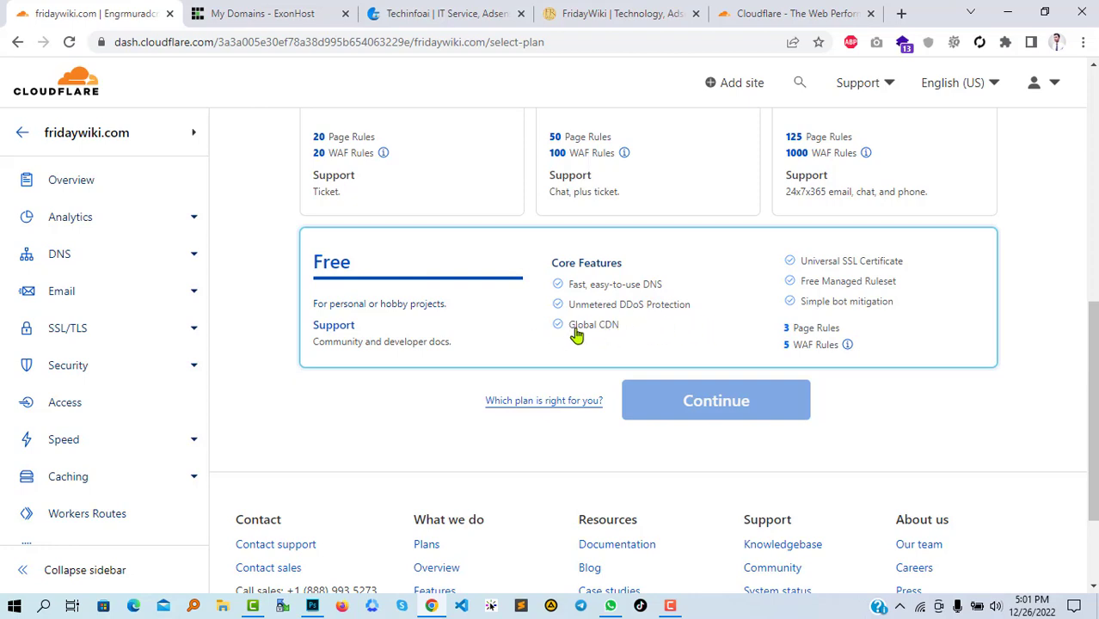
click(525, 345)
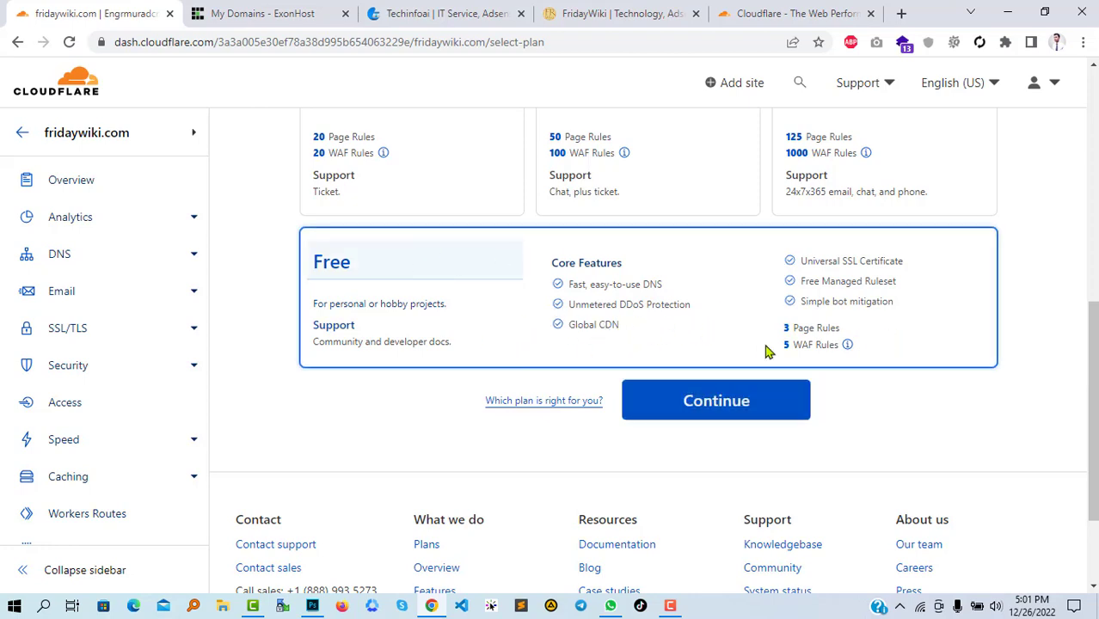
click(728, 407)
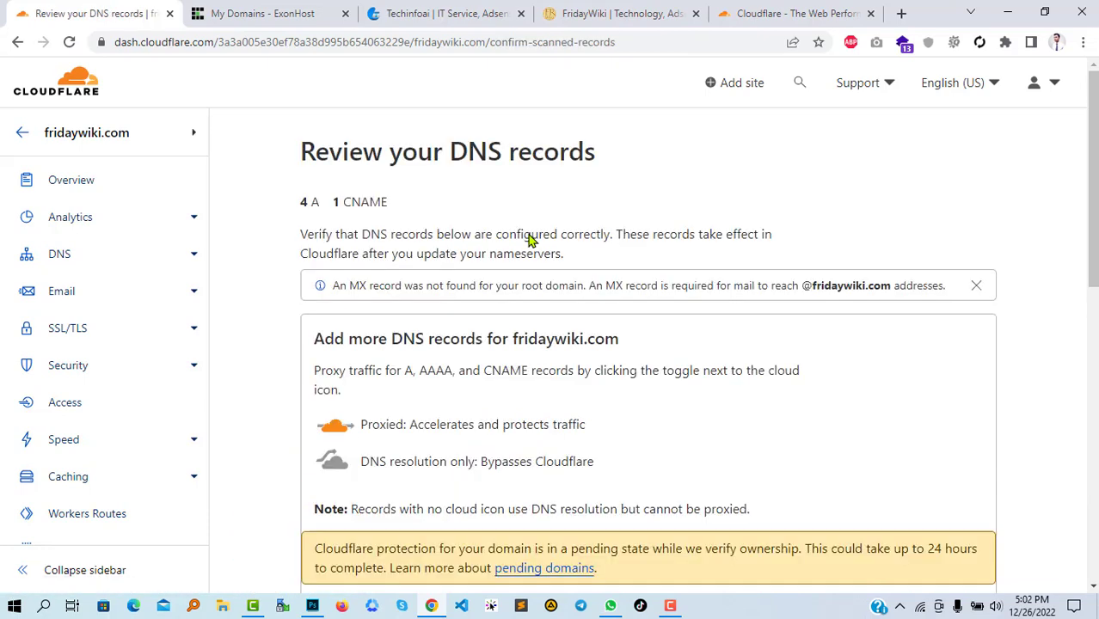
Review the scanned A and CNAME records for fridaywiki.com, keep them proxied, and continue to the nameserver instructions
scroll(528, 236, down, 5)
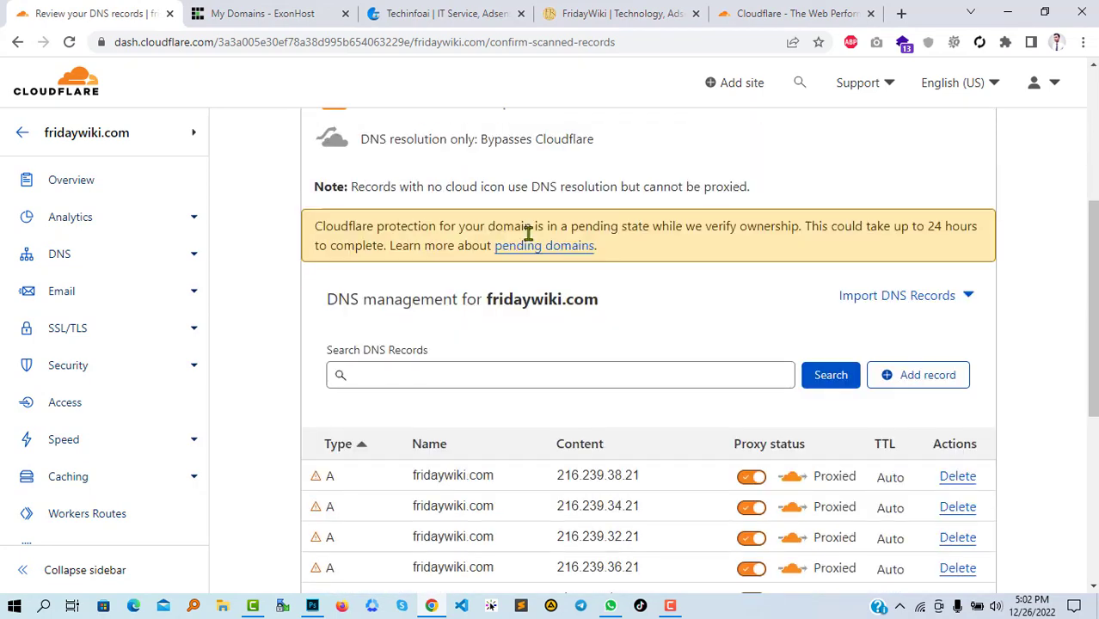
scroll(533, 238, down, 2)
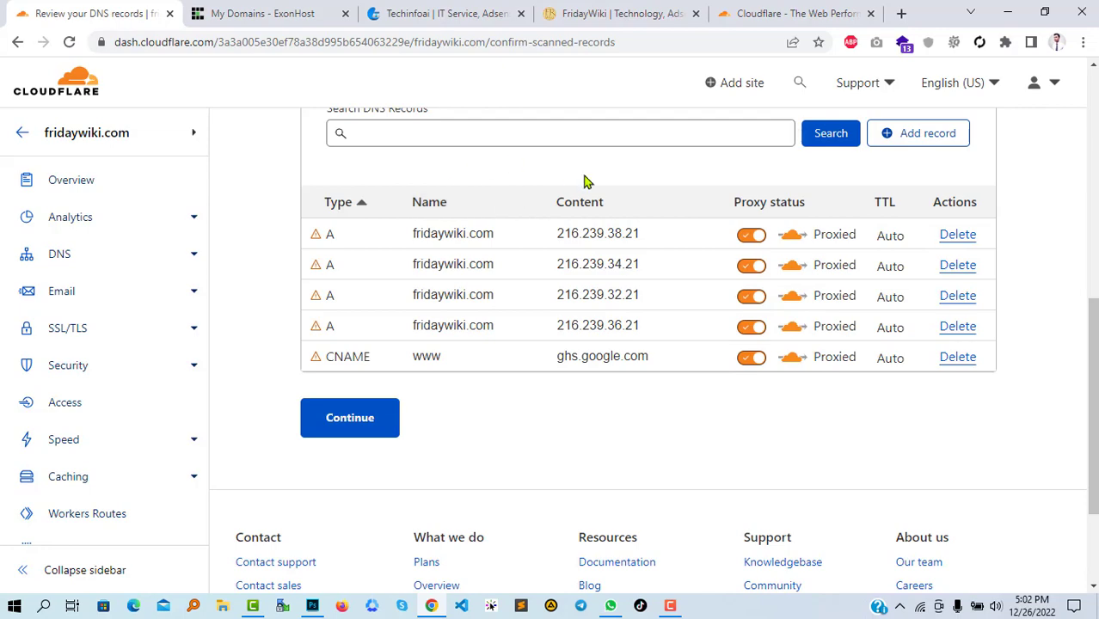
click(571, 297)
scroll(573, 299, up, 5)
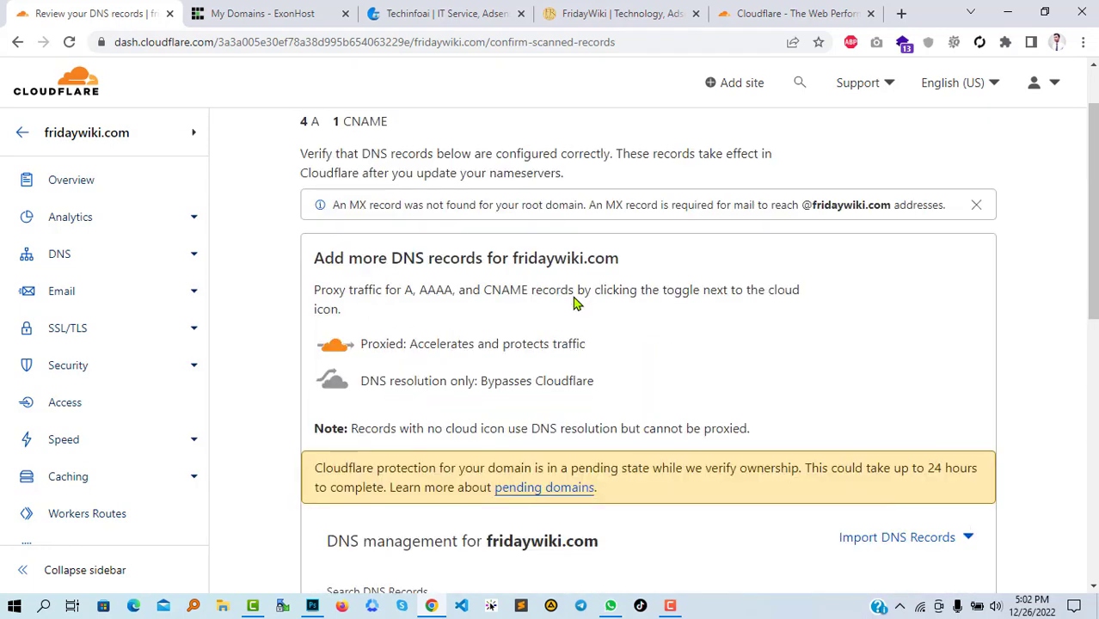
scroll(573, 297, down, 5)
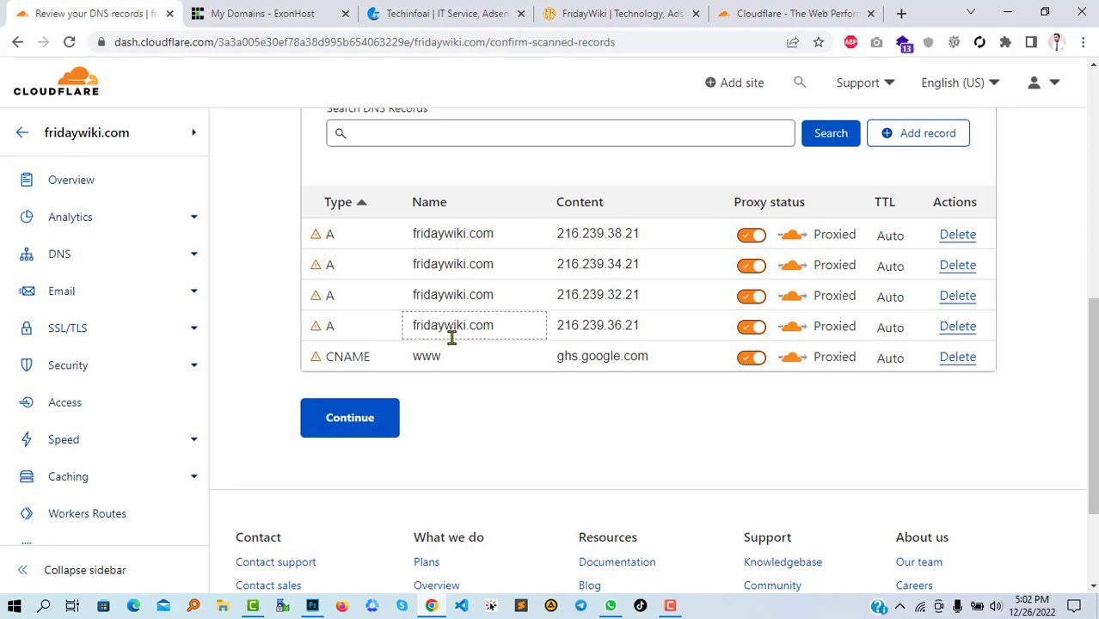
scroll(370, 418, down, 1)
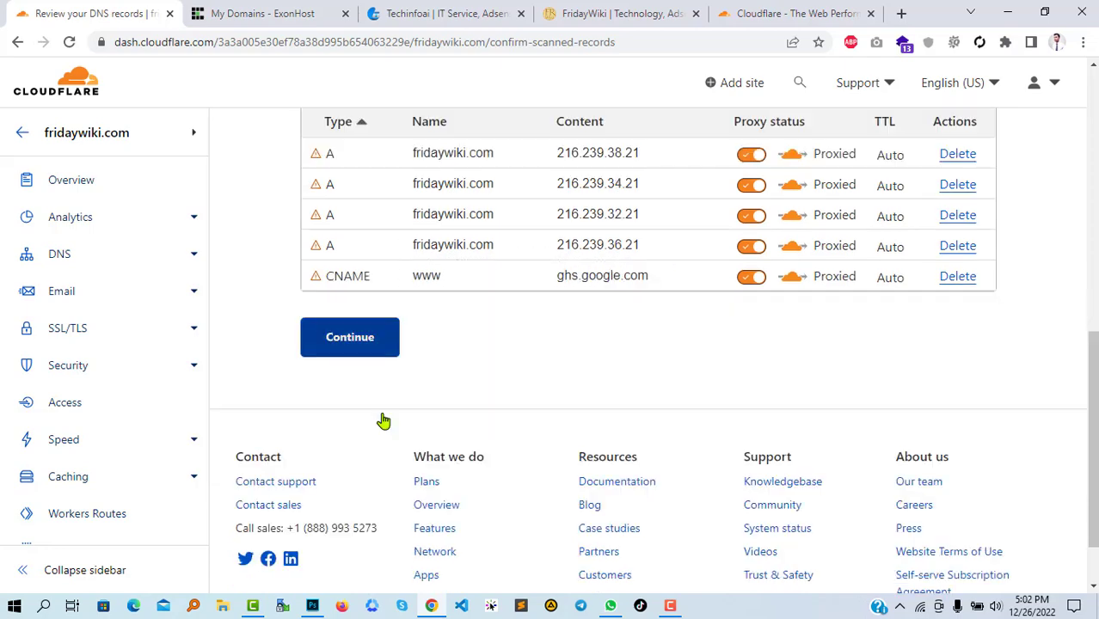
click(361, 340)
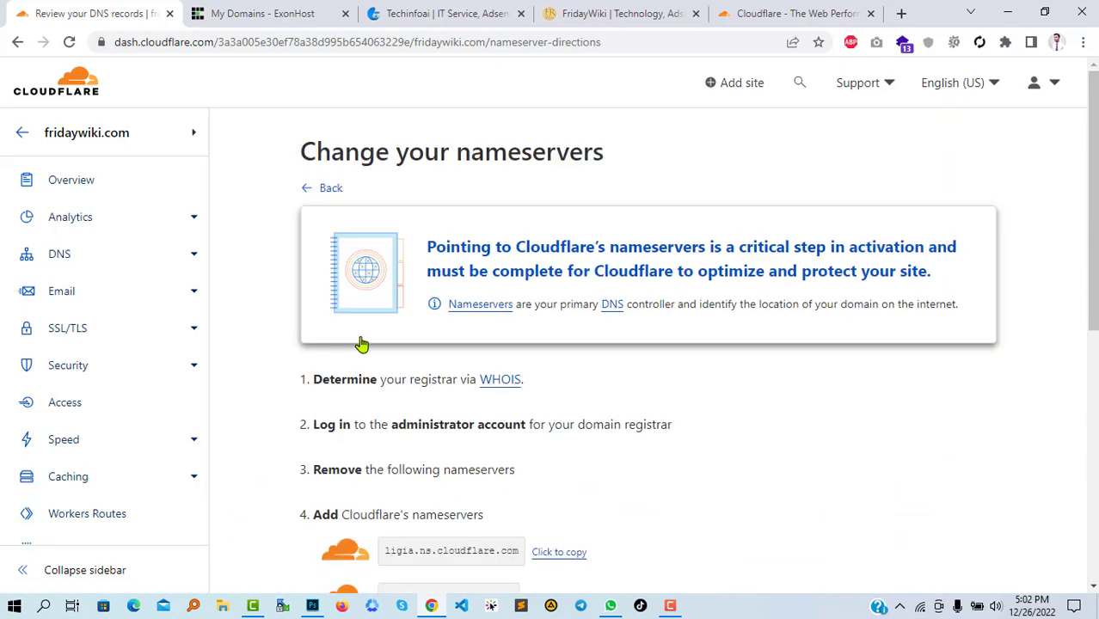
Read the instructions for removing the old nameservers, adding Cloudflare's nameservers and saving the changes at the registrar
scroll(823, 384, down, 2)
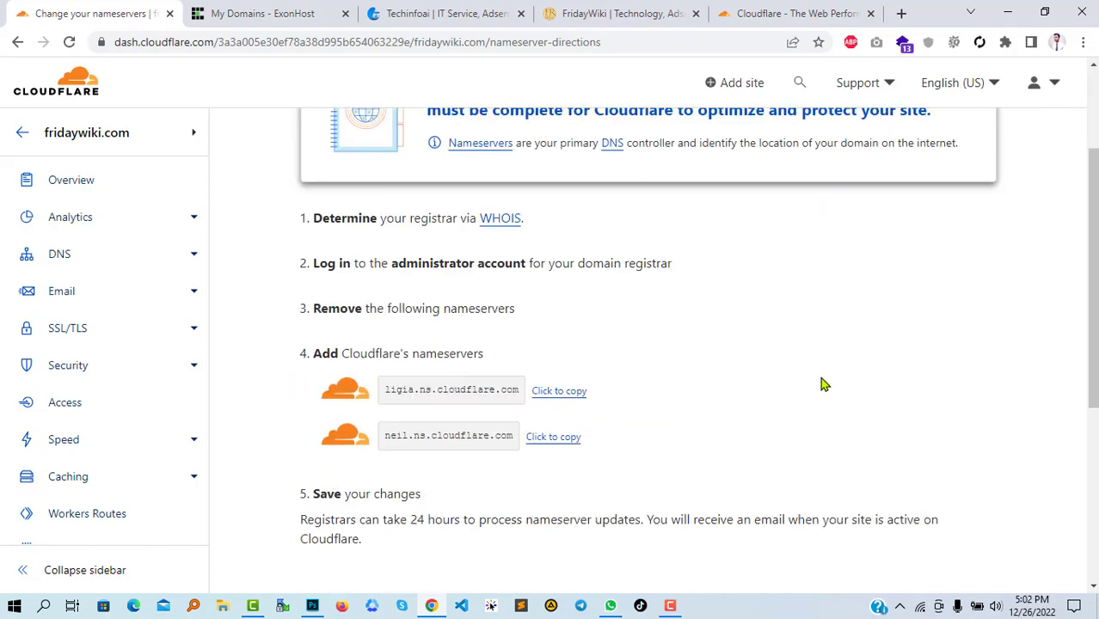
scroll(823, 384, down, 1)
scroll(791, 371, up, 1)
scroll(621, 309, down, 1)
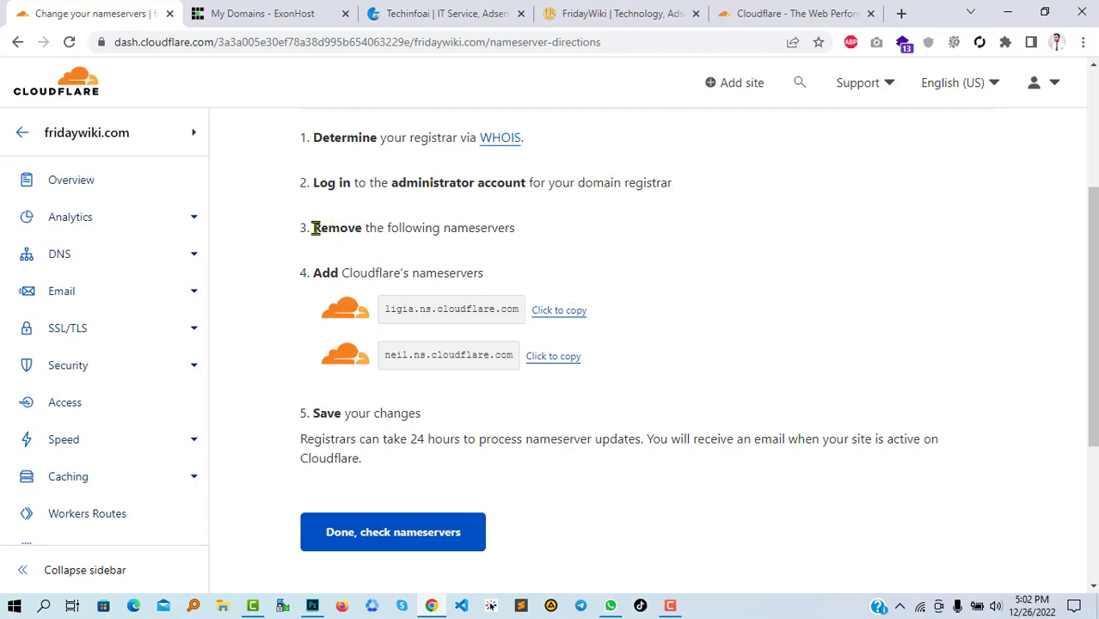
drag(315, 228, 529, 246)
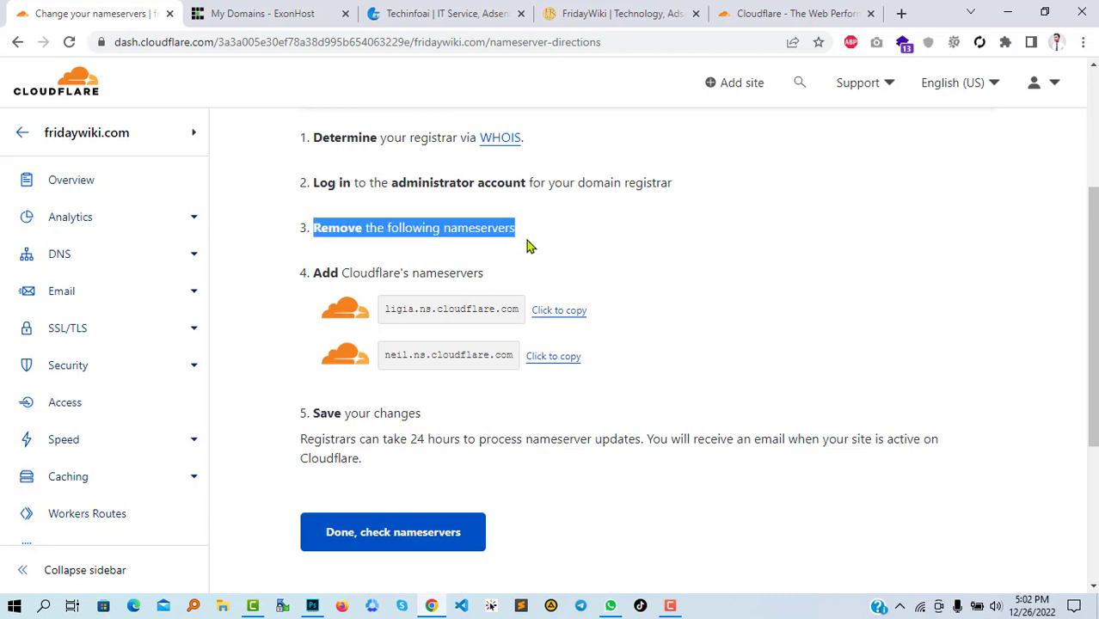
click(529, 246)
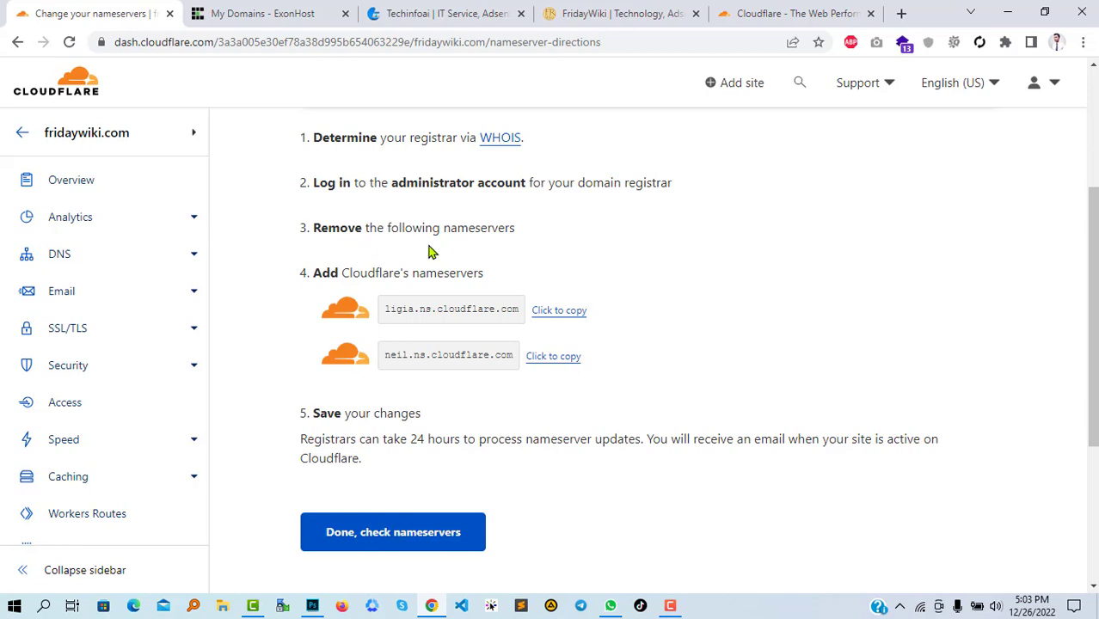
scroll(430, 251, down, 1)
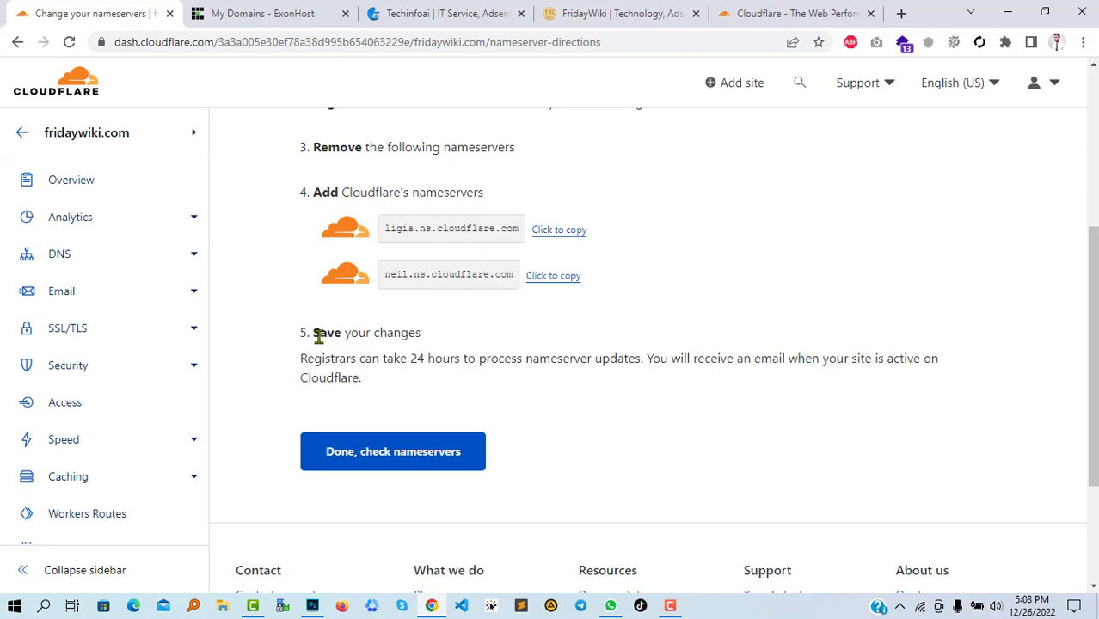
drag(332, 338, 454, 337)
click(530, 336)
drag(321, 190, 526, 190)
click(473, 192)
scroll(456, 192, up, 2)
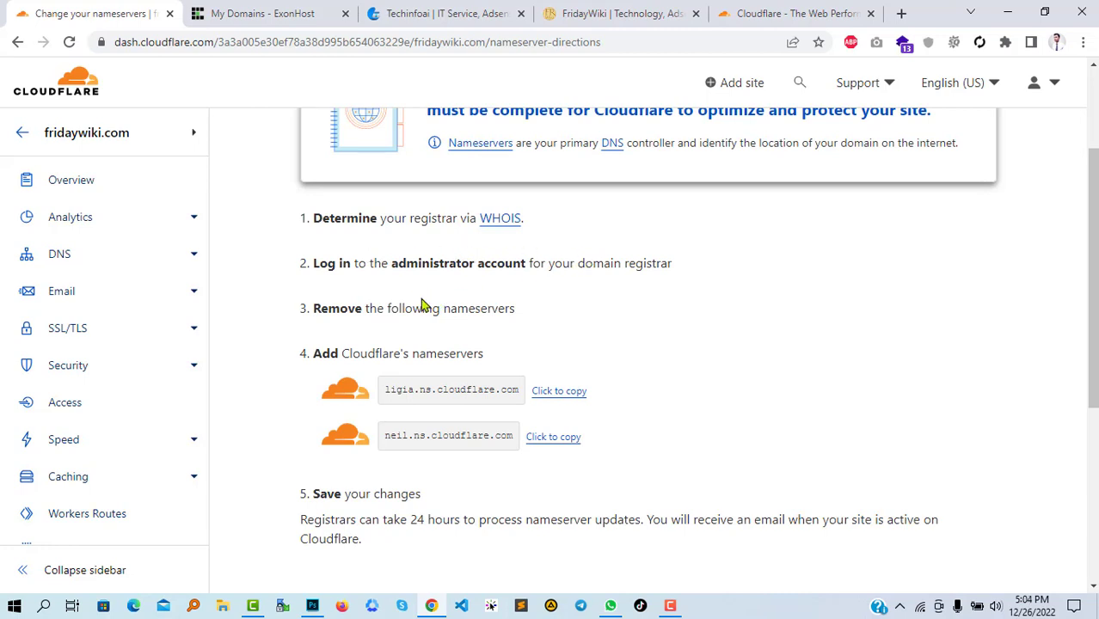
Switch to the ExonHost domain list, manage fridaywiki.com and open its nameserver update form
click(288, 10)
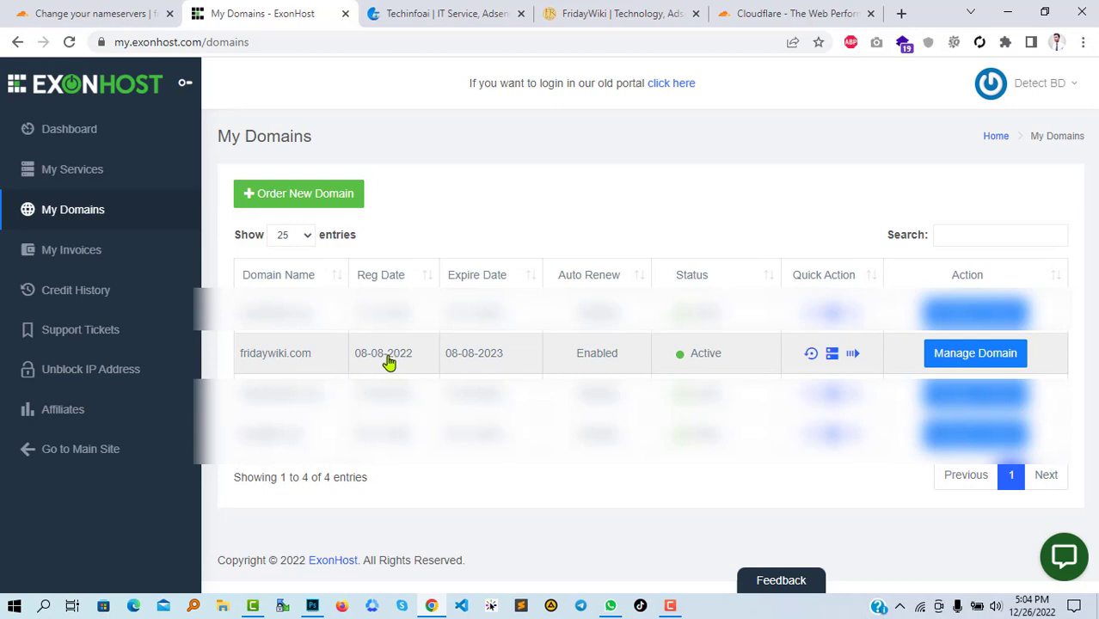
click(989, 362)
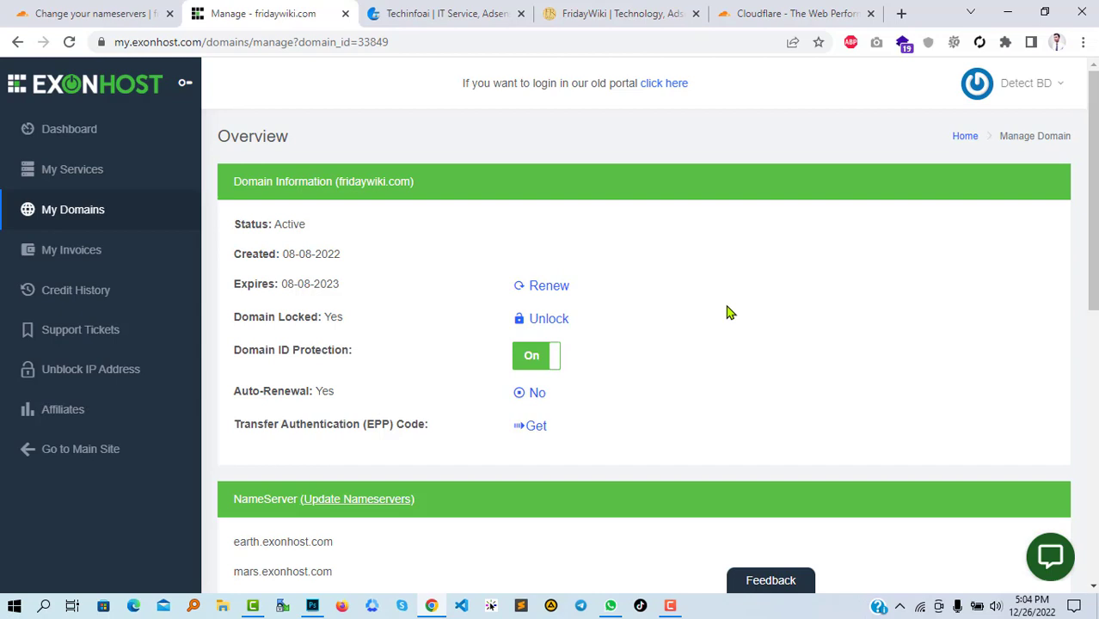
scroll(727, 312, down, 2)
scroll(727, 312, down, 1)
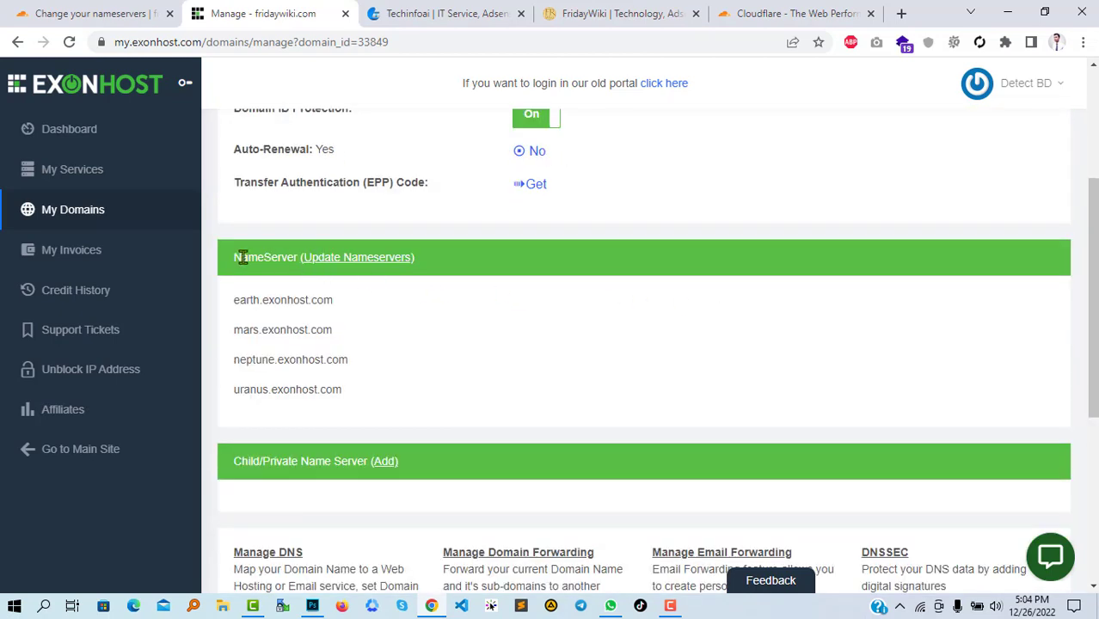
click(375, 267)
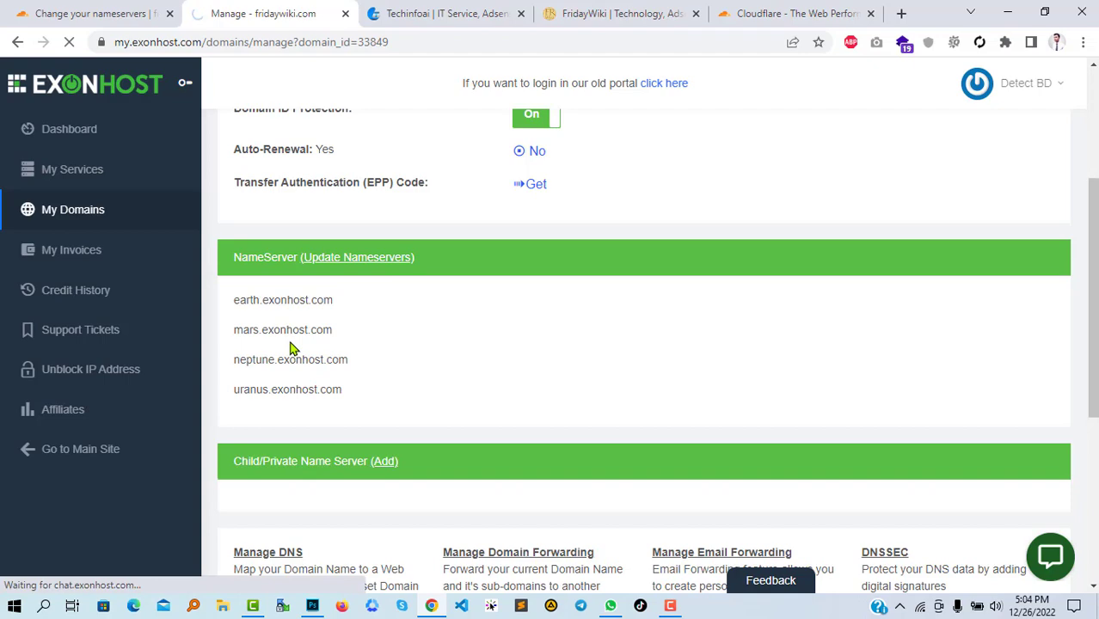
Clear the existing ExonHost entries from NameServer 1 through NameServer 4
scroll(611, 287, down, 4)
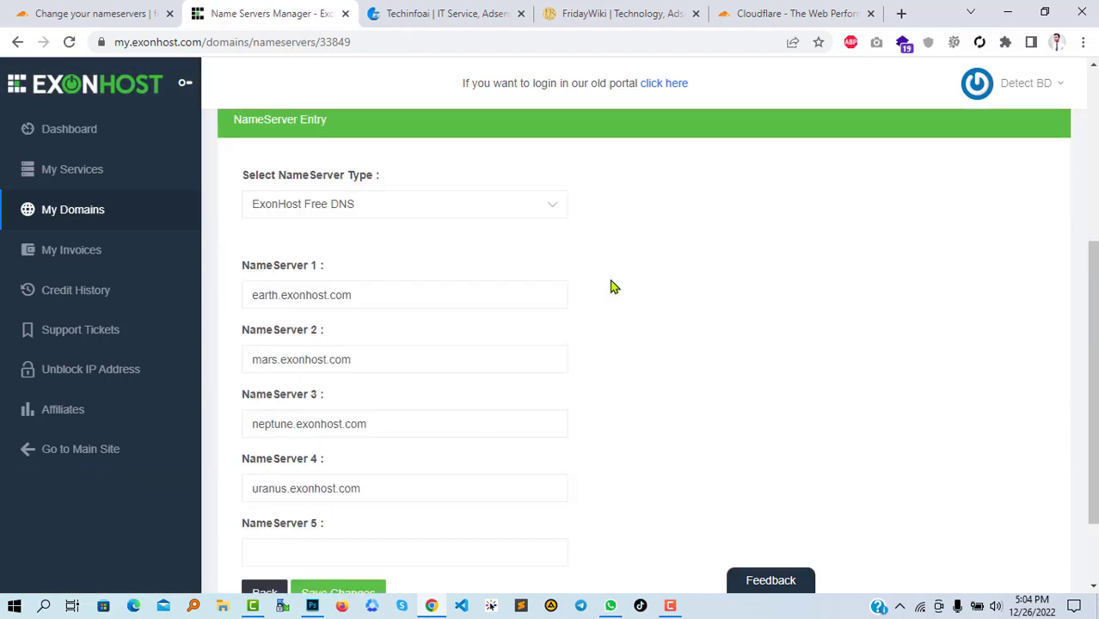
scroll(610, 286, down, 1)
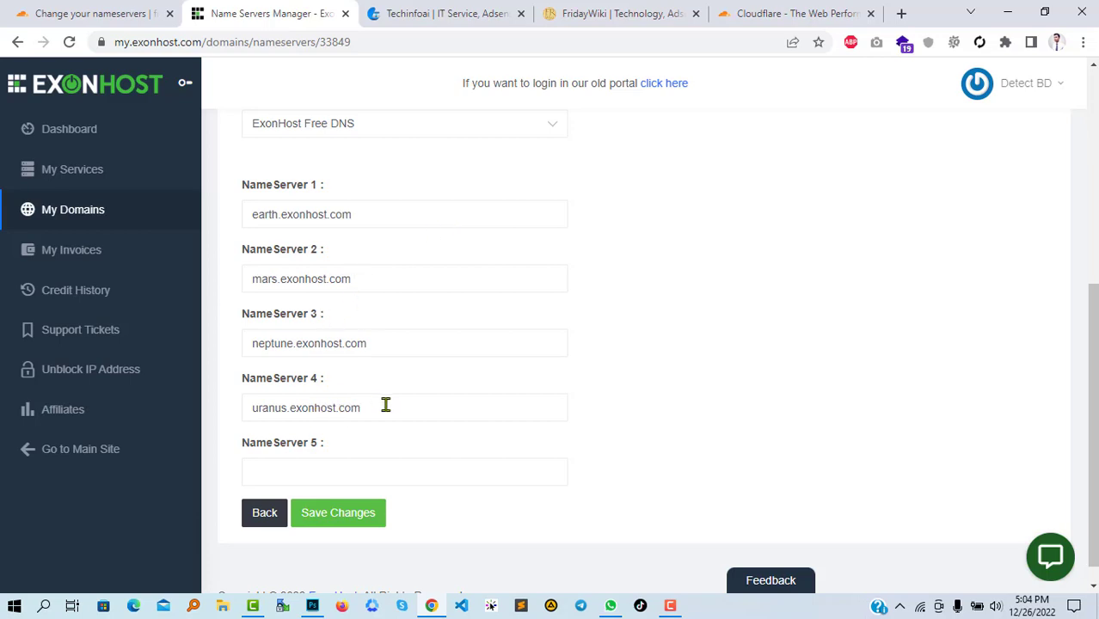
drag(385, 405, 243, 407)
key(BackSpace)
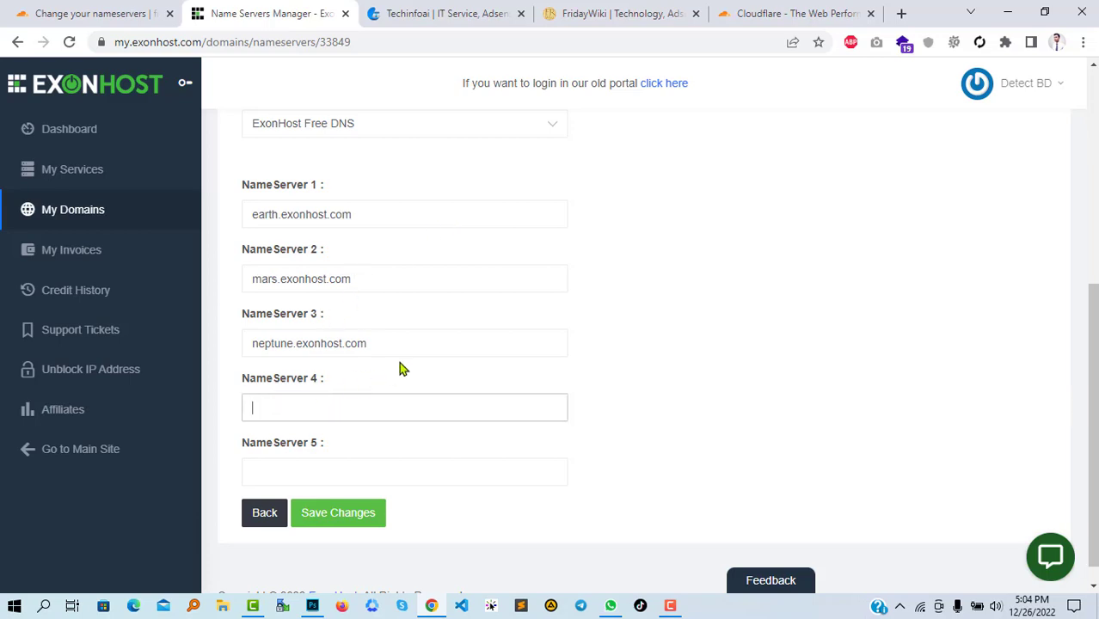
drag(413, 347, 245, 347)
key(BackSpace)
drag(415, 280, 242, 292)
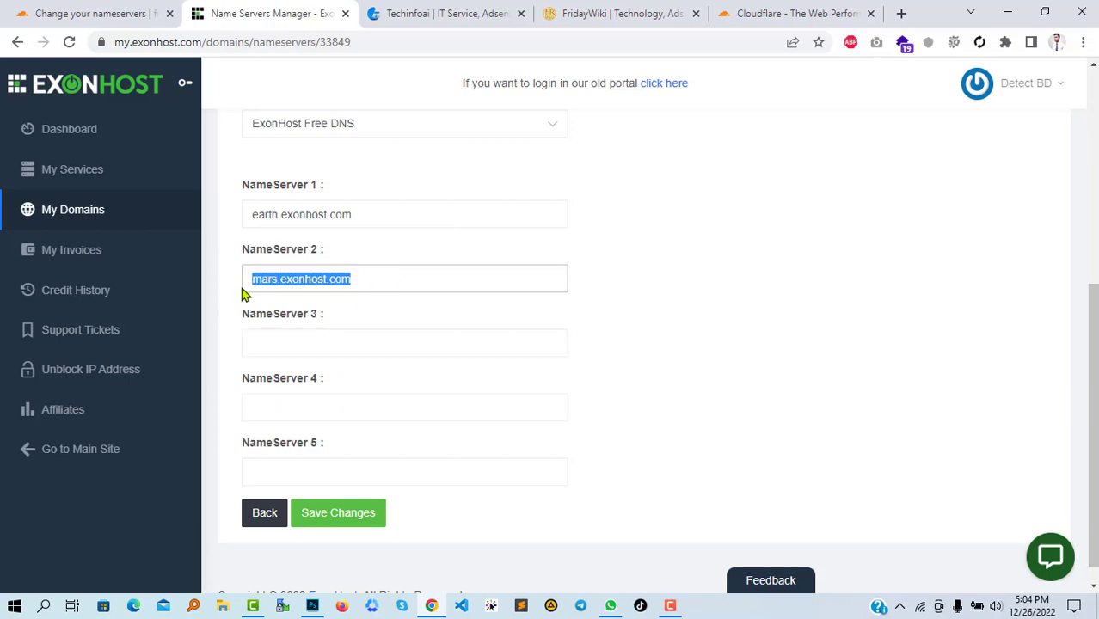
key(BackSpace)
drag(400, 208, 246, 209)
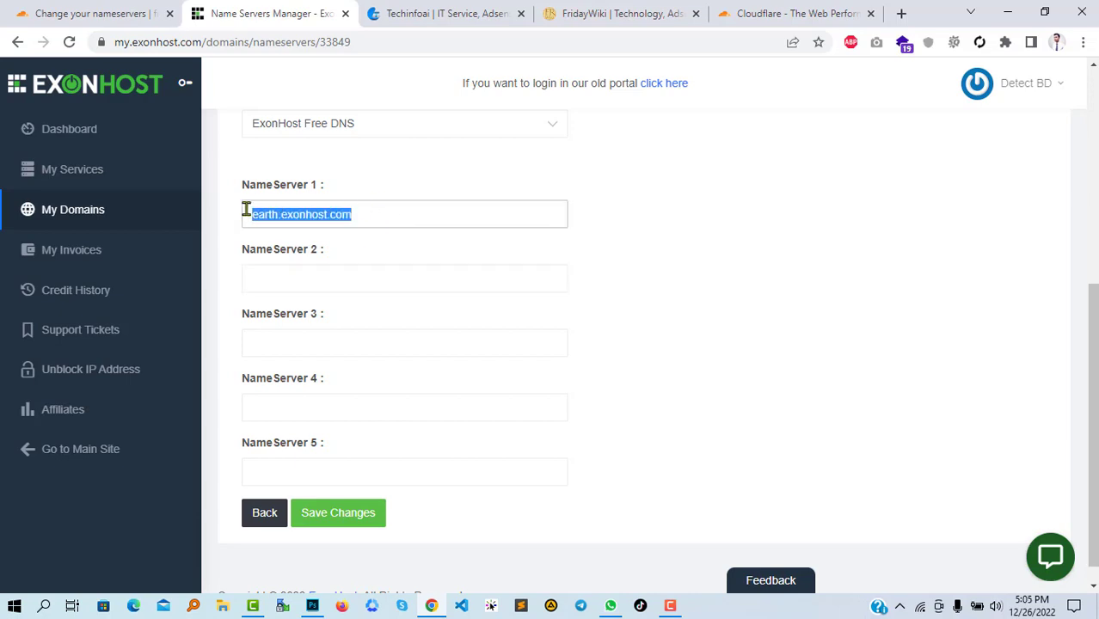
key(BackSpace)
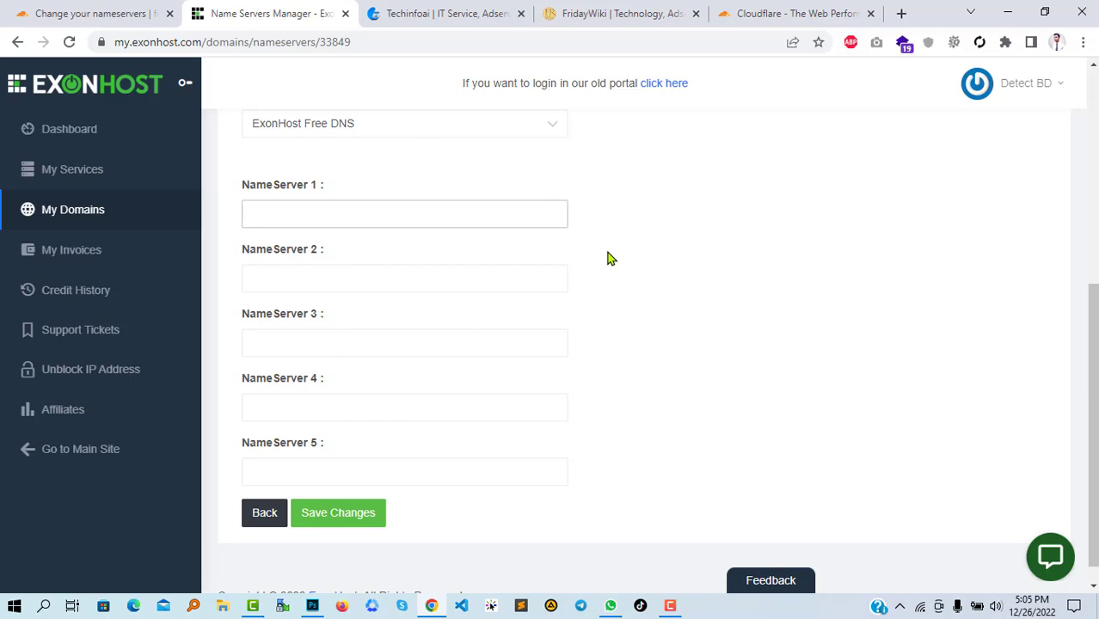
Copy ligia.ns.cloudflare.com from the Cloudflare instructions and enter it as NameServer 1 in ExonHost
click(123, 9)
scroll(676, 342, down, 1)
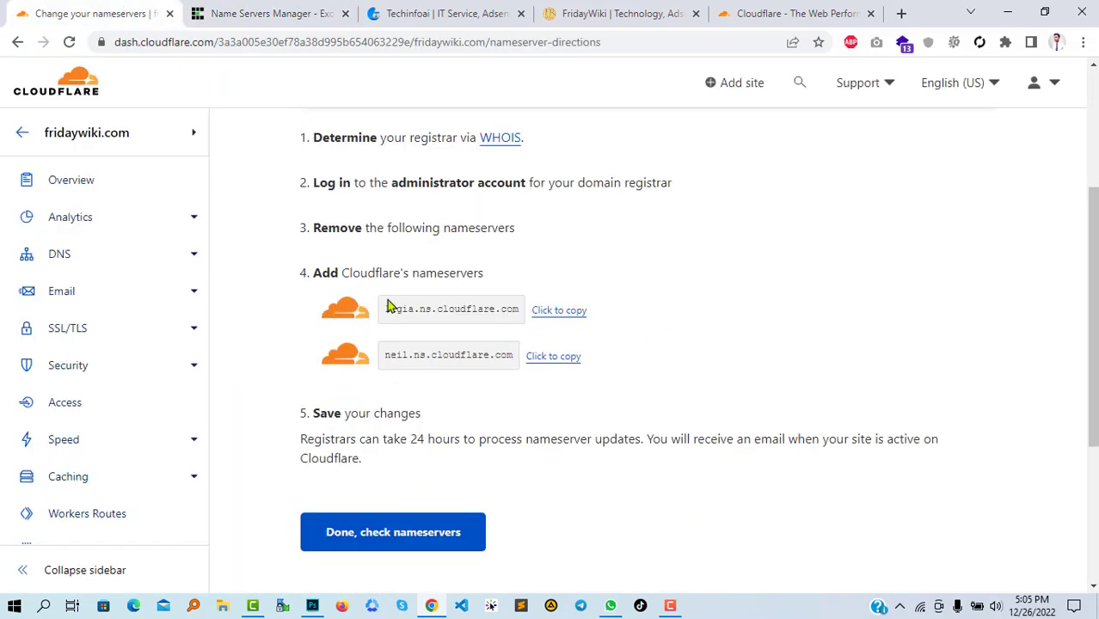
click(554, 317)
click(313, 10)
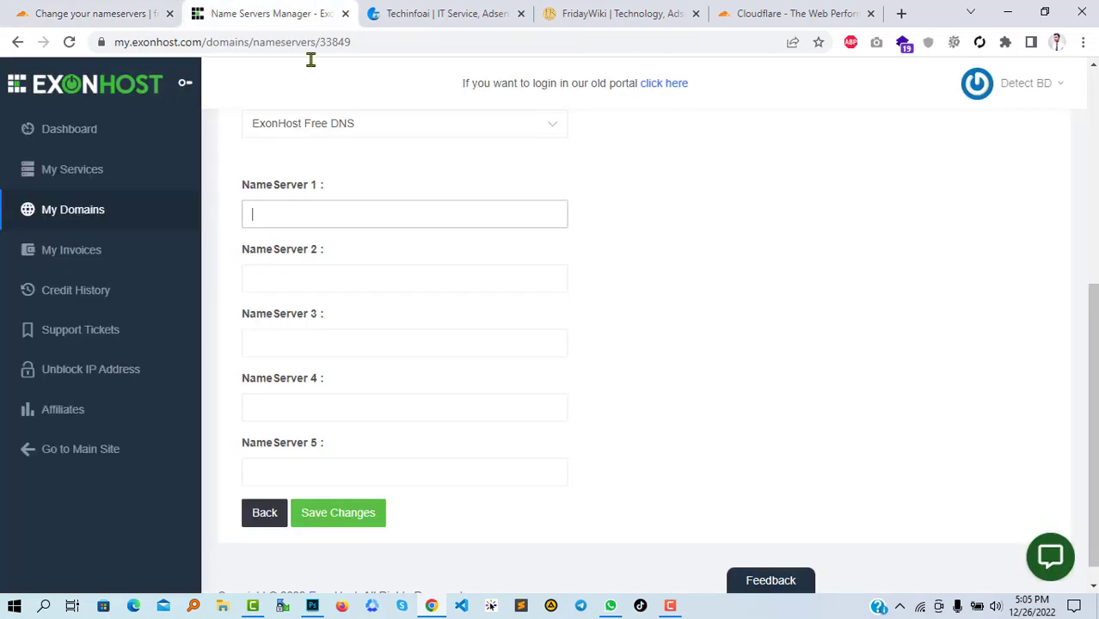
click(319, 217)
key(ctrl+v)
click(684, 231)
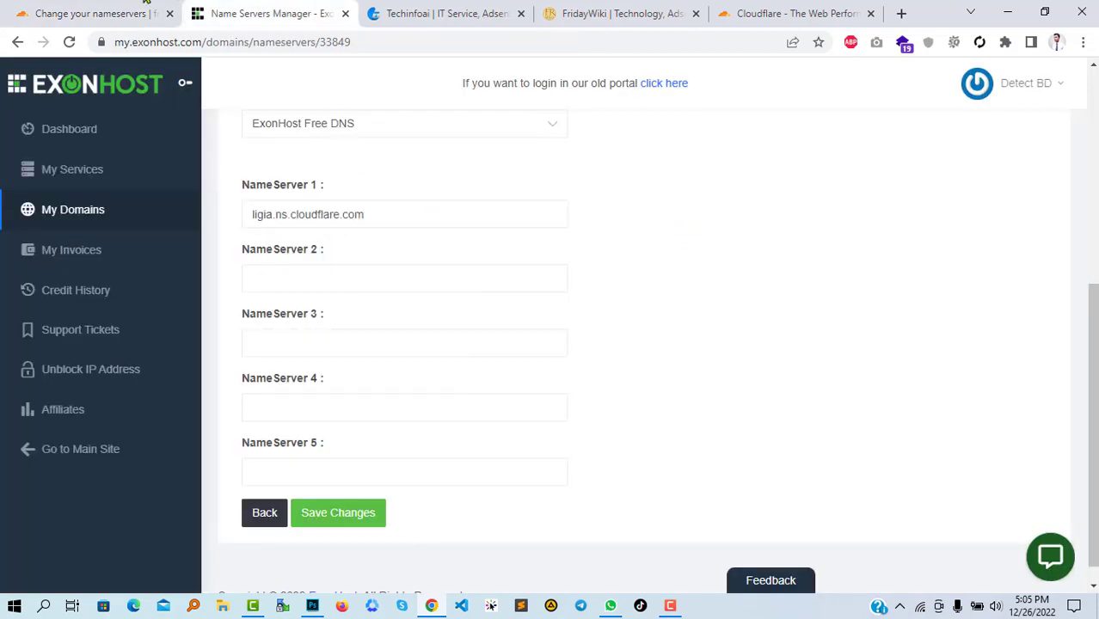
Copy neil.ns.cloudflare.com from the Cloudflare instructions and enter it as NameServer 2 in ExonHost
click(129, 11)
click(556, 362)
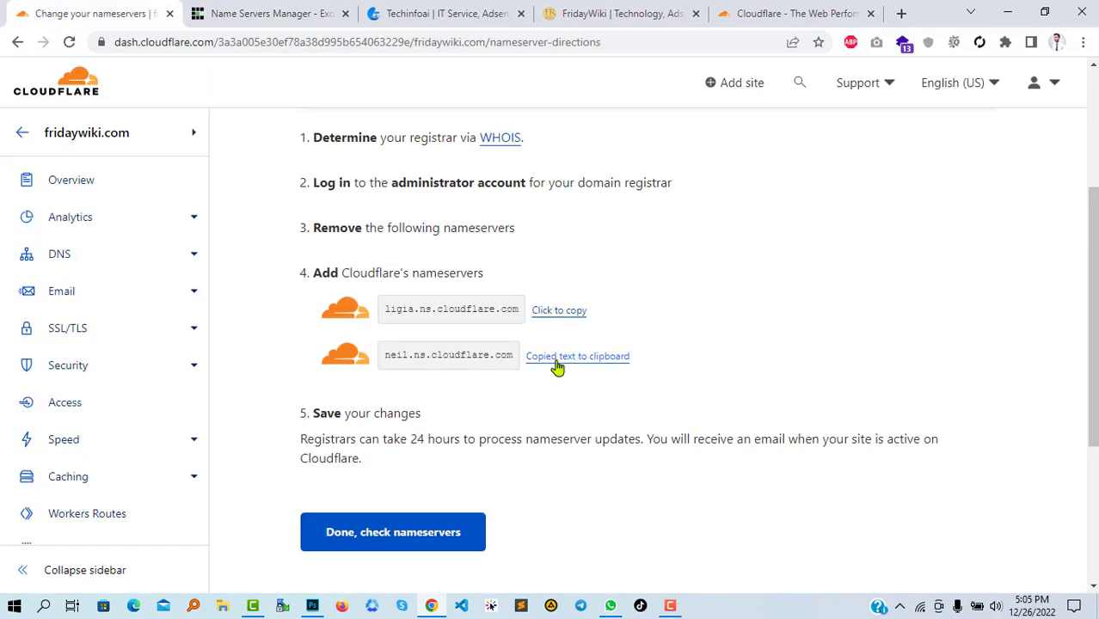
click(289, 13)
click(345, 279)
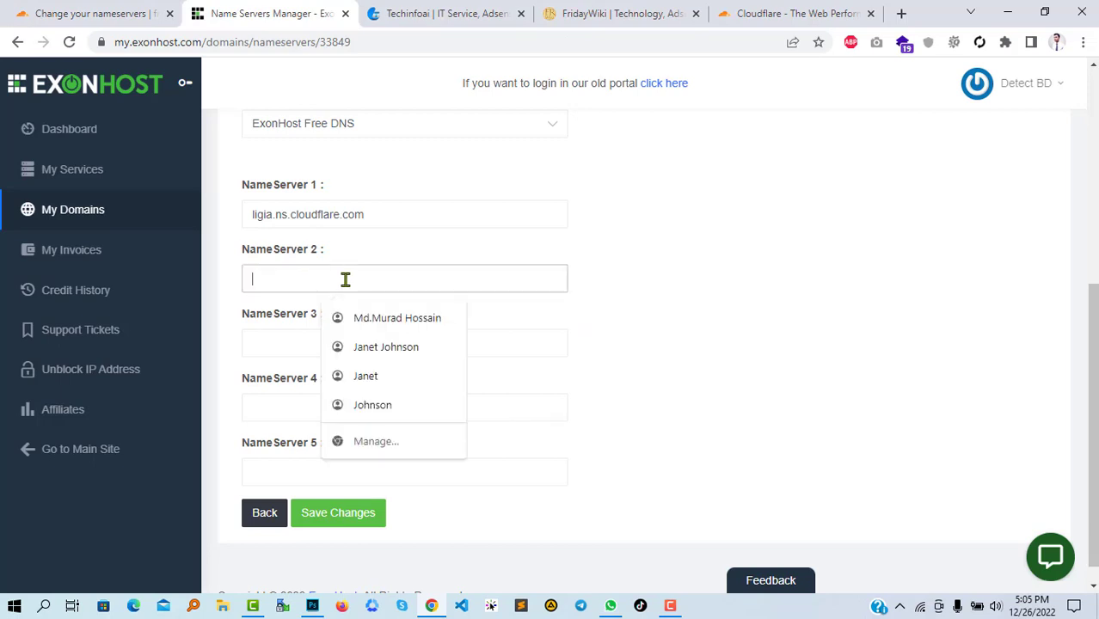
key(ctrl+v)
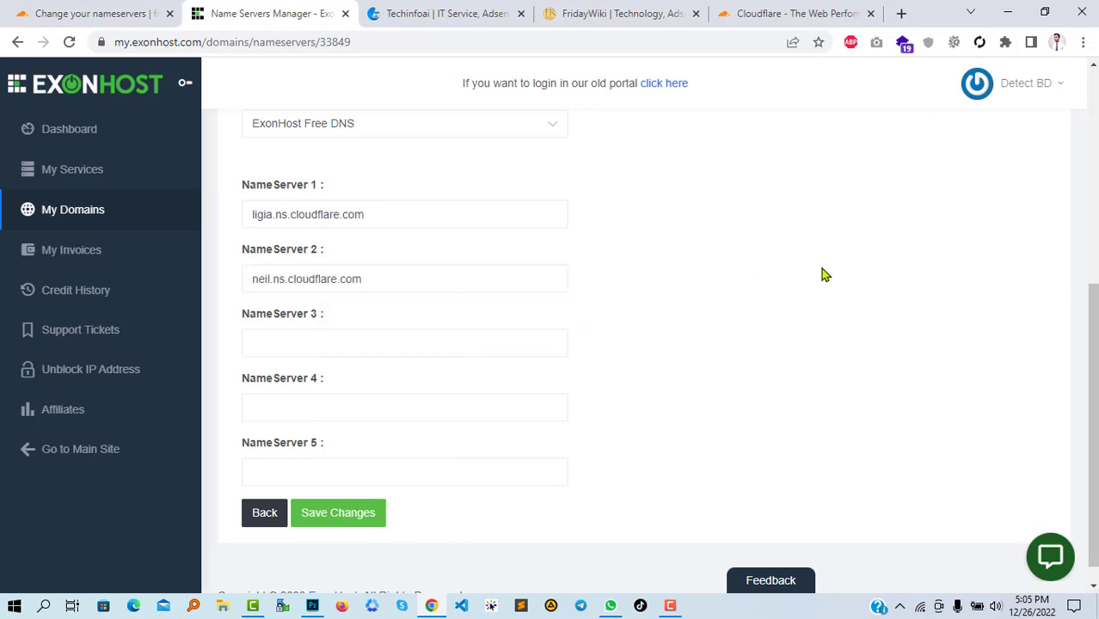
Save the new nameservers for fridaywiki.com, dismiss the confirmation and check the saved entries
click(330, 521)
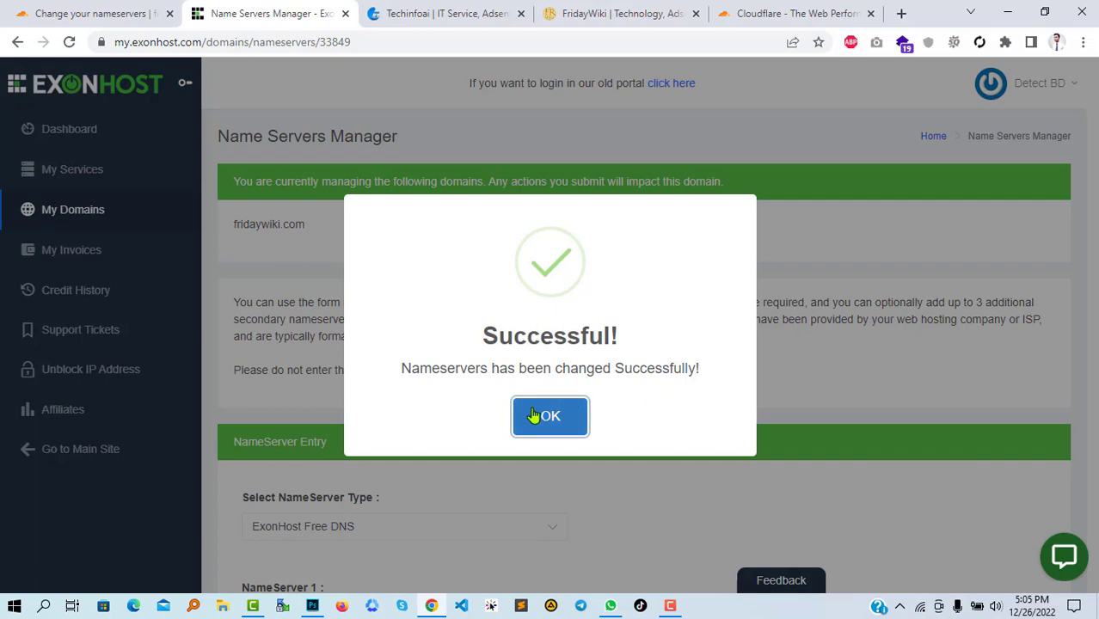
click(577, 425)
scroll(602, 416, down, 1)
scroll(602, 416, down, 4)
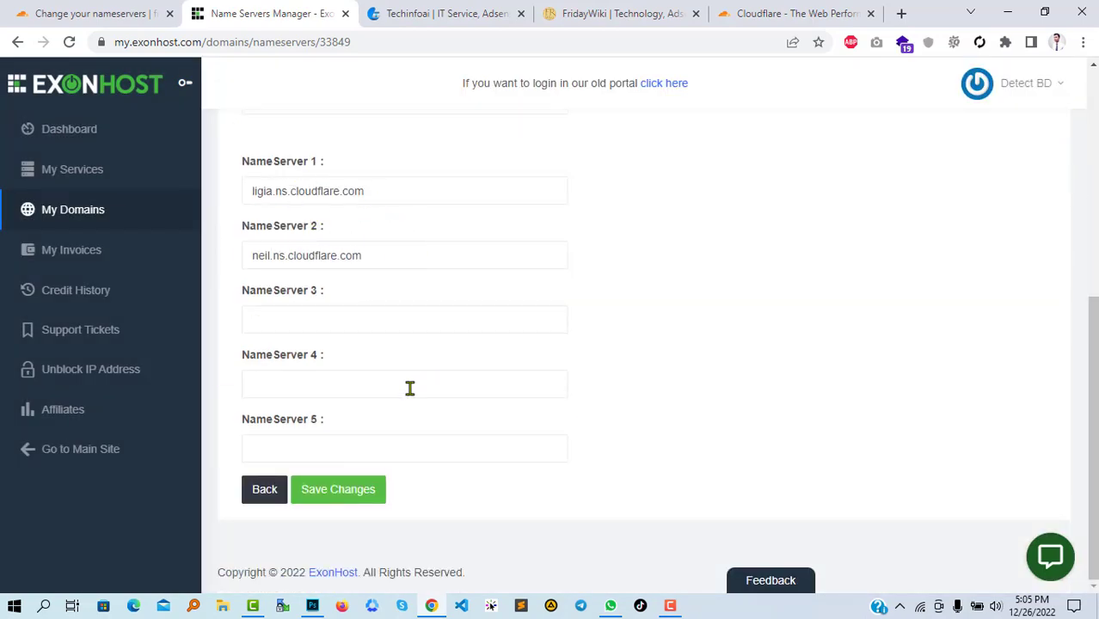
Return to the Cloudflare nameserver instructions and submit the completed change for a nameserver check
click(18, 8)
scroll(613, 277, down, 2)
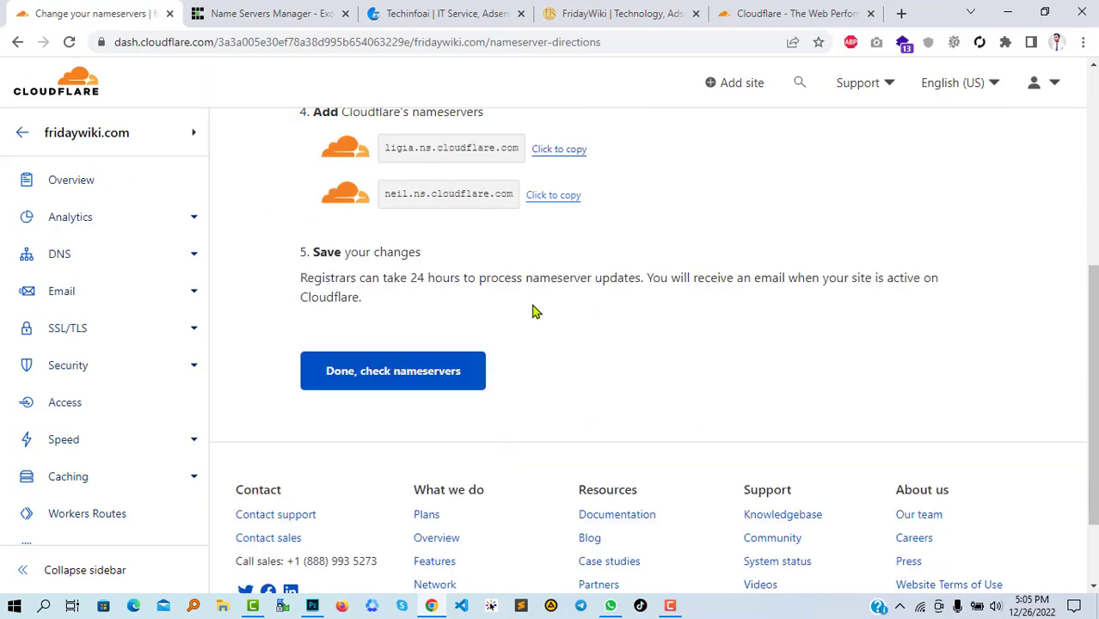
click(436, 384)
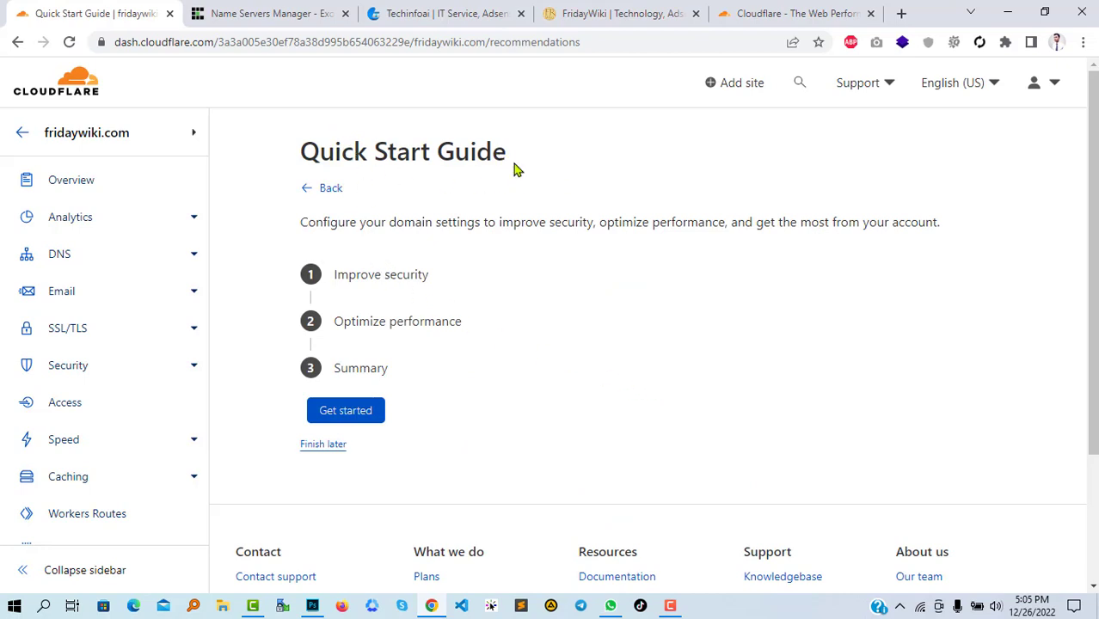
Start the Quick Start Guide for fridaywiki.com and save Automatic HTTPS Rewrites as enabled
scroll(485, 244, down, 1)
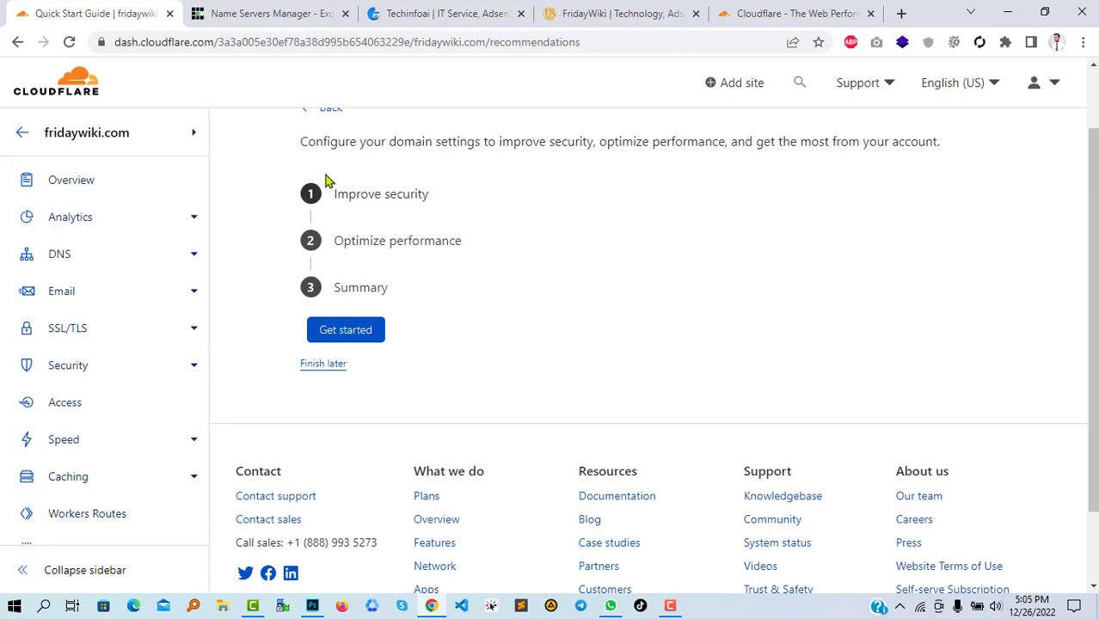
click(352, 333)
scroll(914, 340, down, 1)
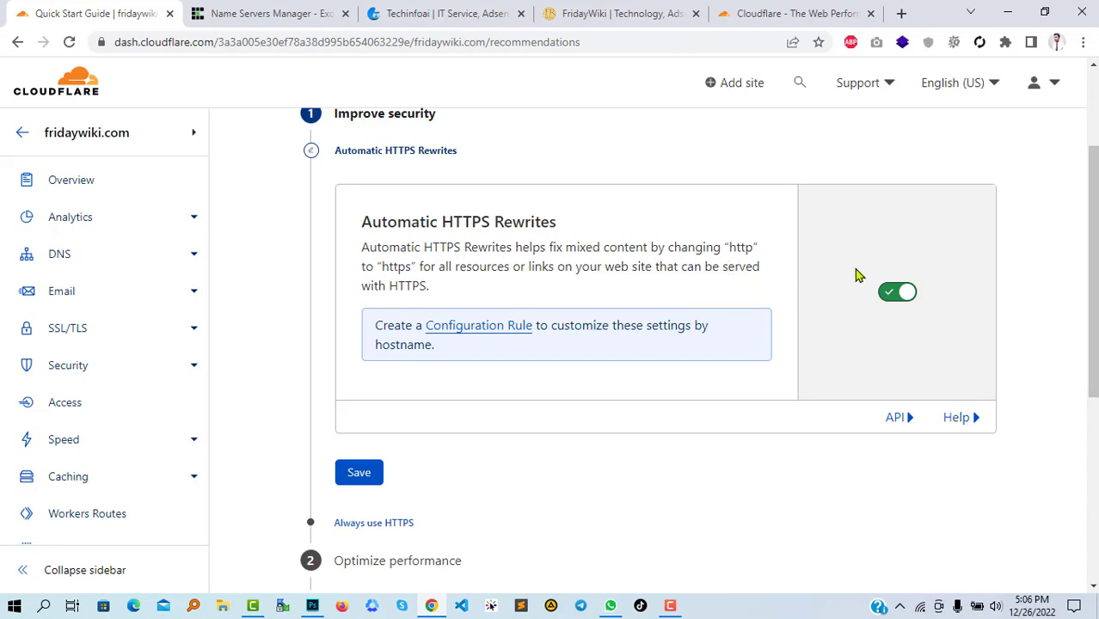
scroll(821, 299, down, 1)
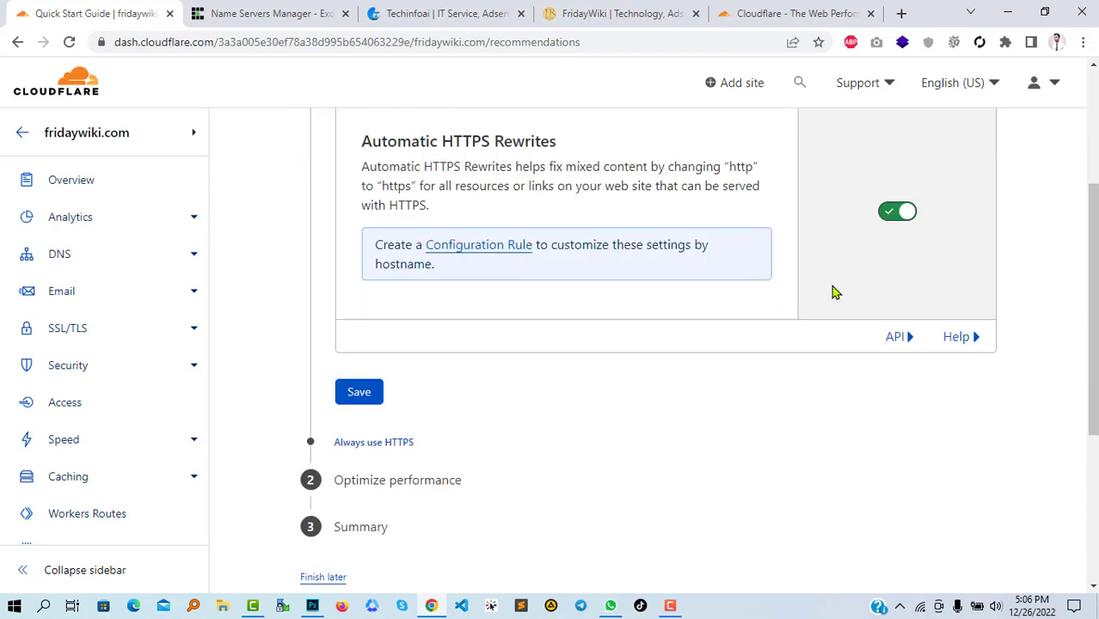
click(359, 392)
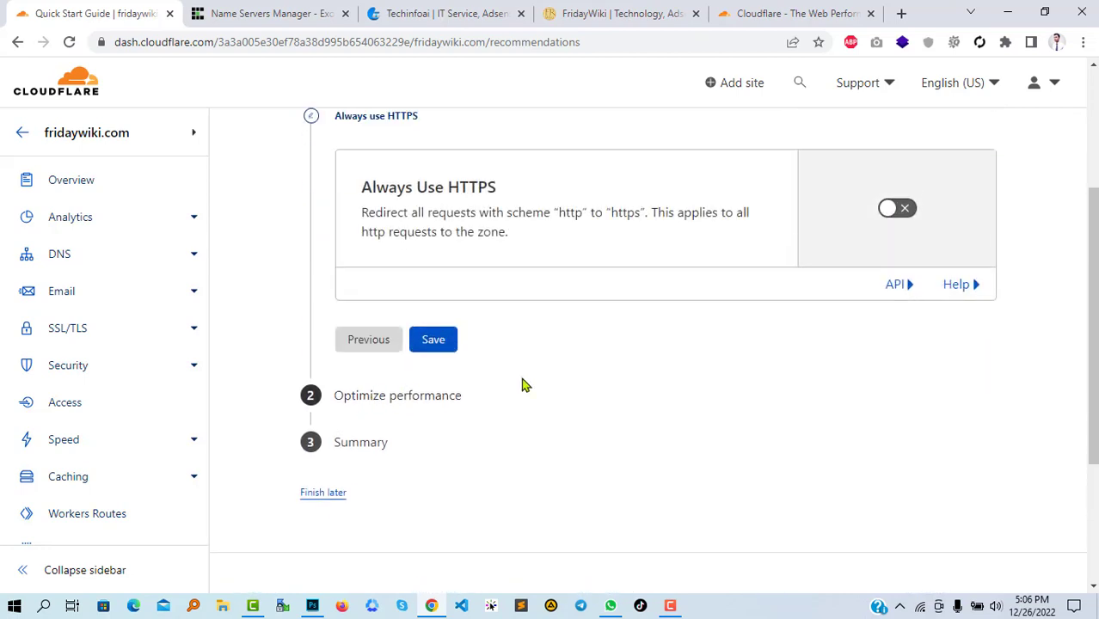
Read the Always Use HTTPS description, enable the http-to-https redirect and save the setting
scroll(636, 366, up, 1)
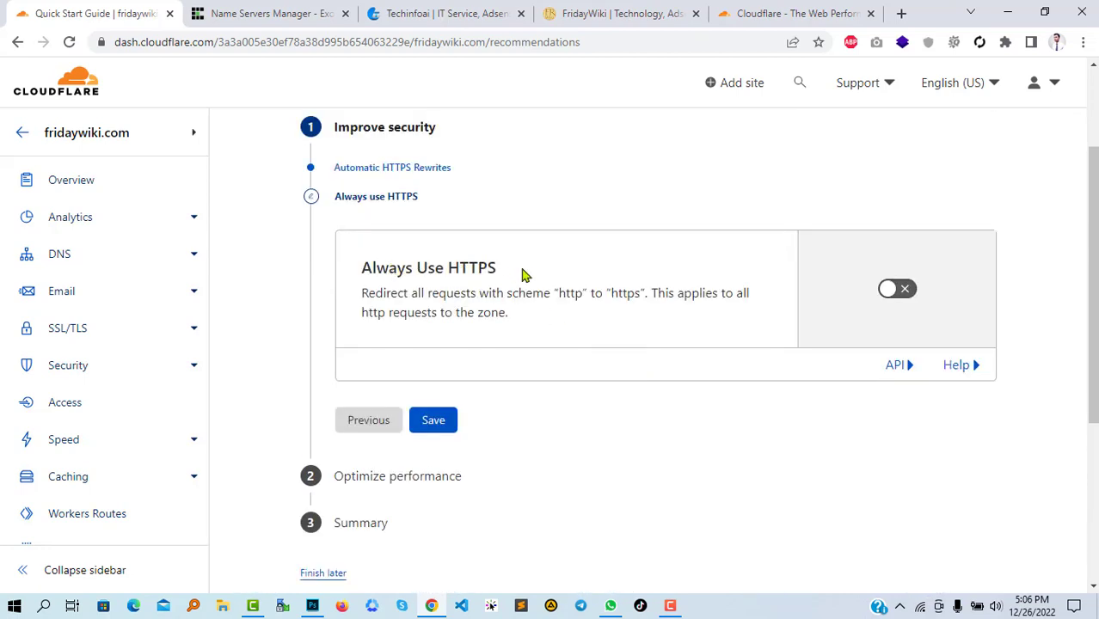
double_click(568, 293)
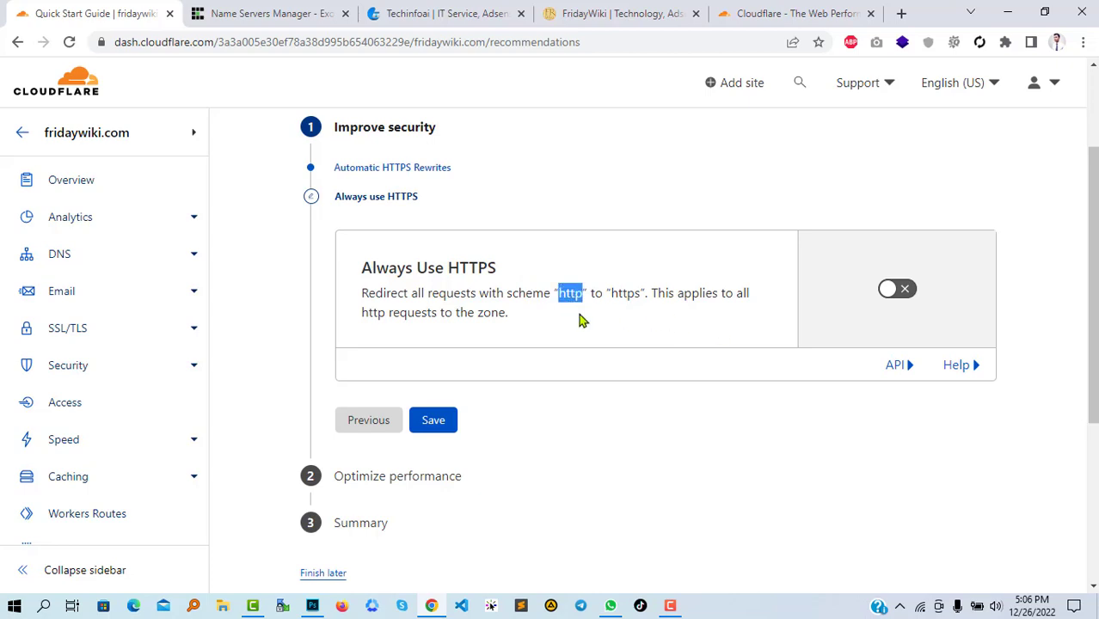
click(577, 298)
drag(559, 296, 577, 297)
click(576, 301)
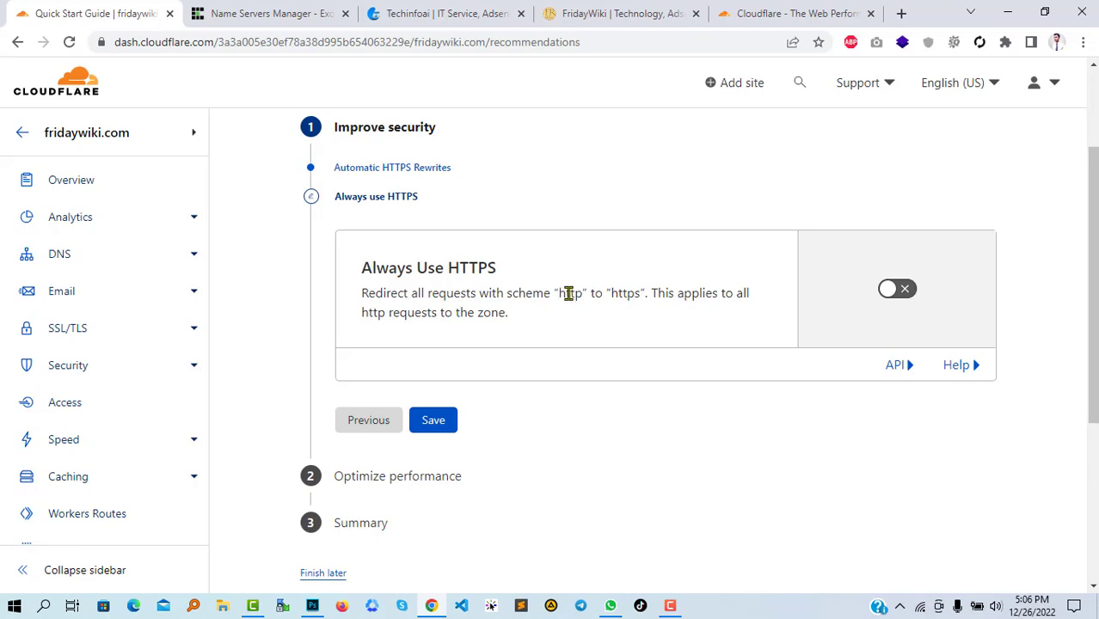
double_click(637, 295)
click(617, 292)
drag(469, 267, 554, 270)
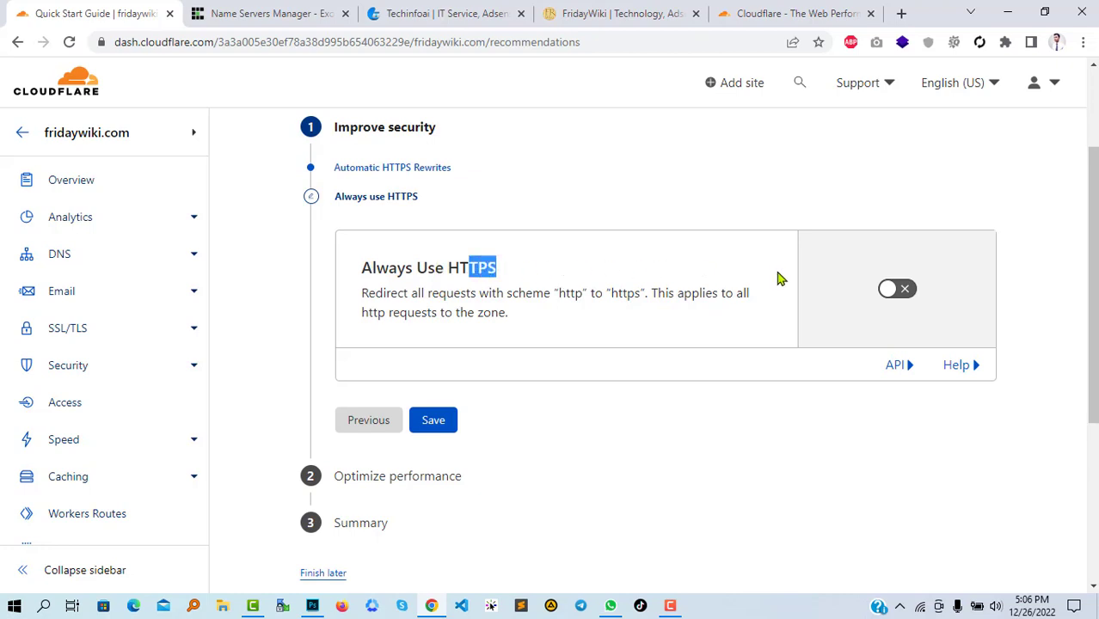
click(886, 292)
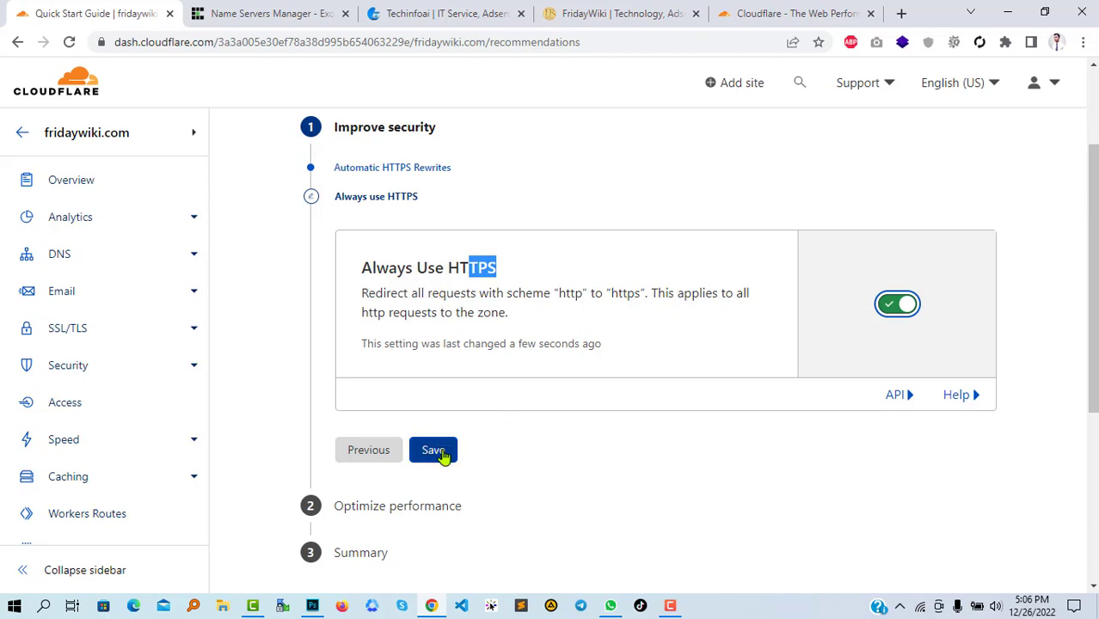
click(434, 451)
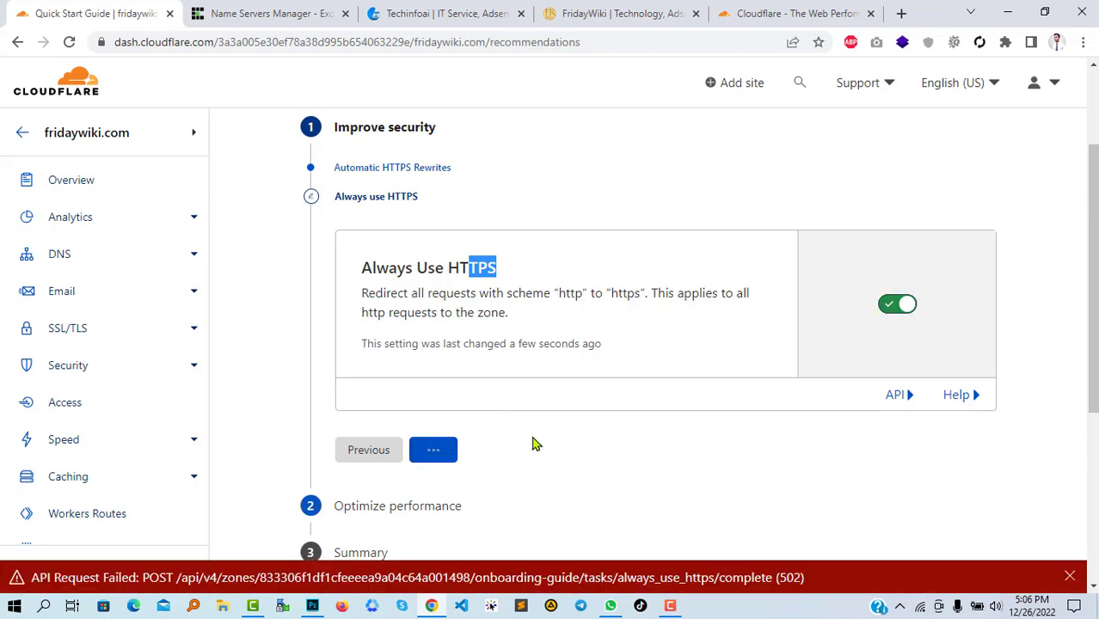
scroll(653, 349, down, 1)
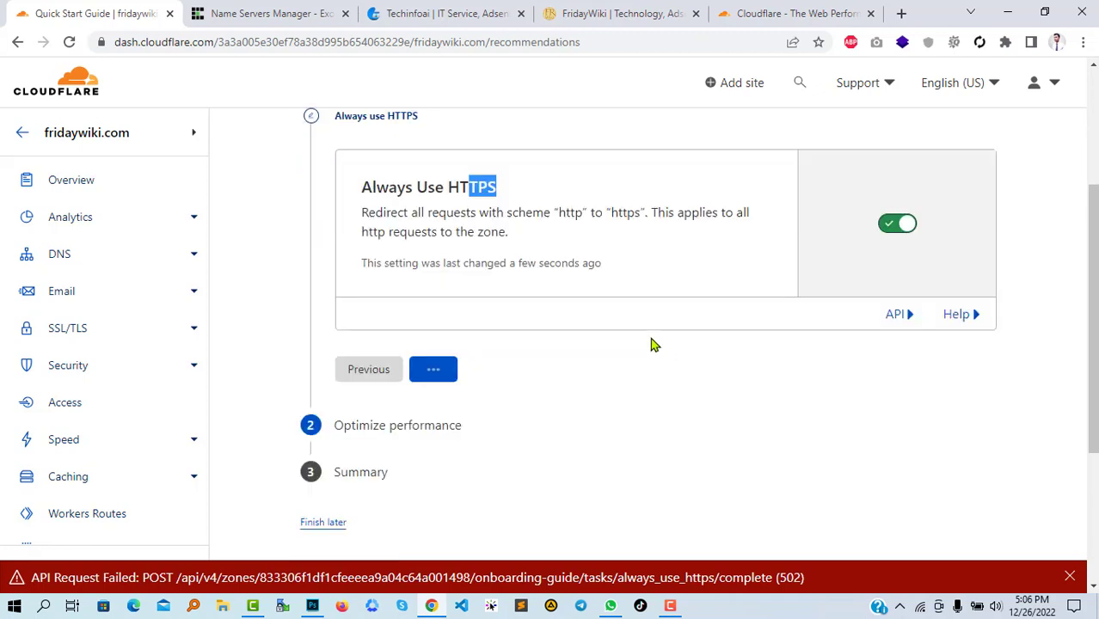
click(627, 244)
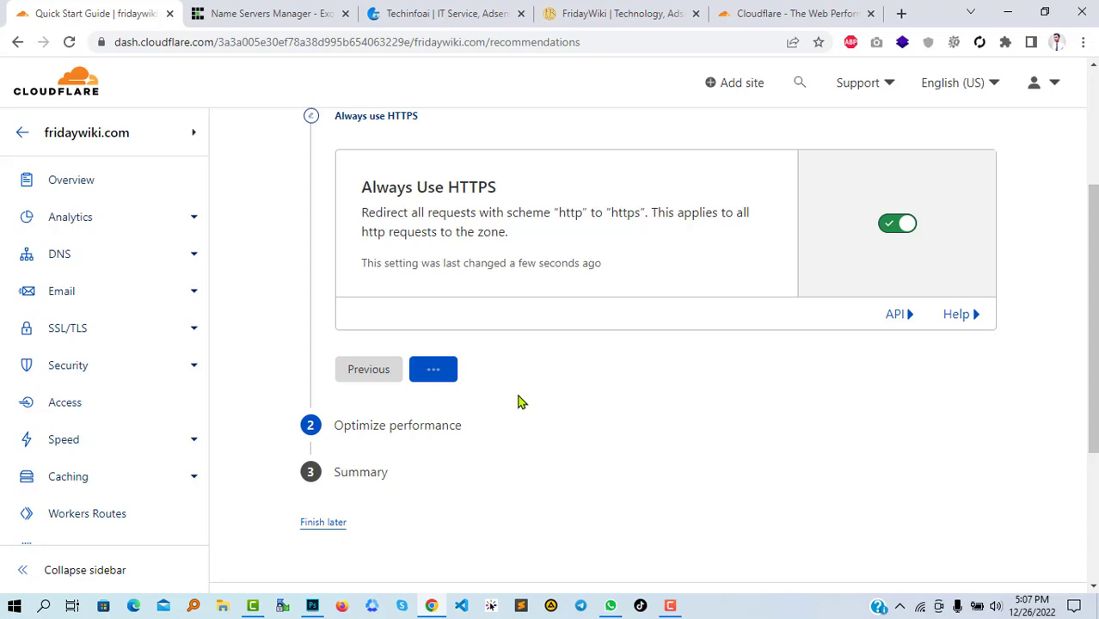
scroll(615, 288, up, 1)
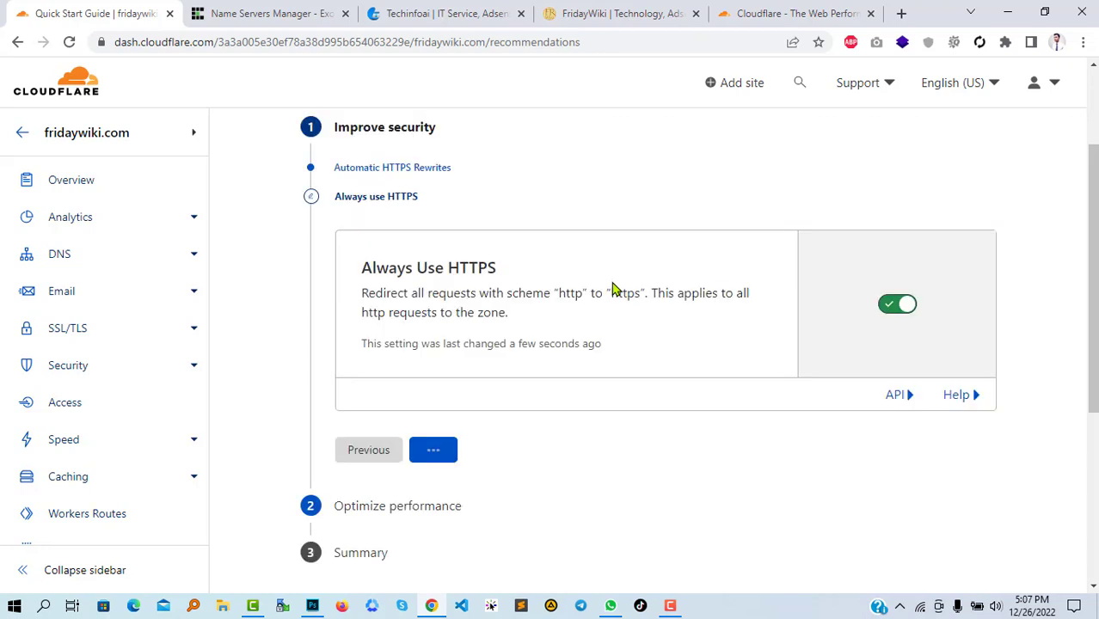
scroll(602, 286, up, 1)
scroll(520, 306, down, 2)
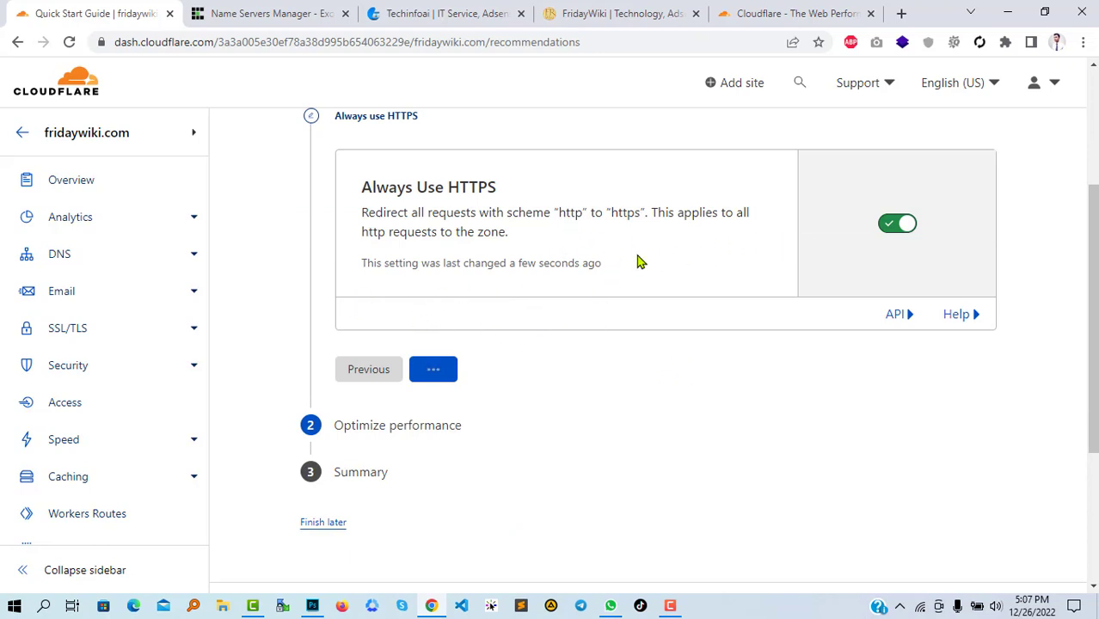
scroll(554, 322, down, 1)
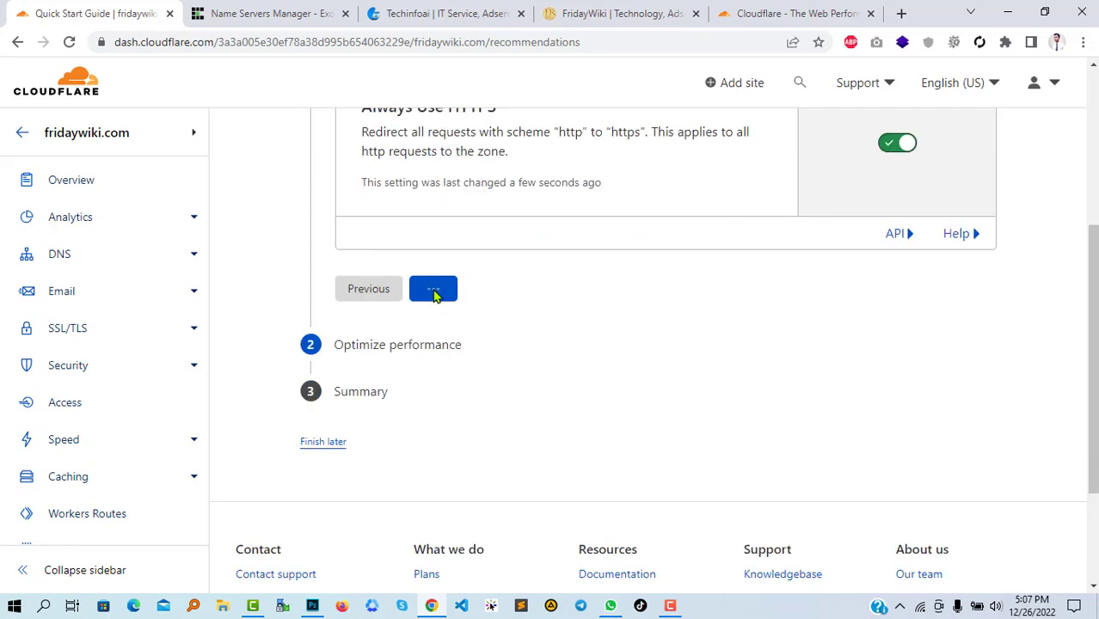
Reload the Quick Start Guide, restart it and save Automatic HTTPS Rewrites and Always Use HTTPS again
click(71, 42)
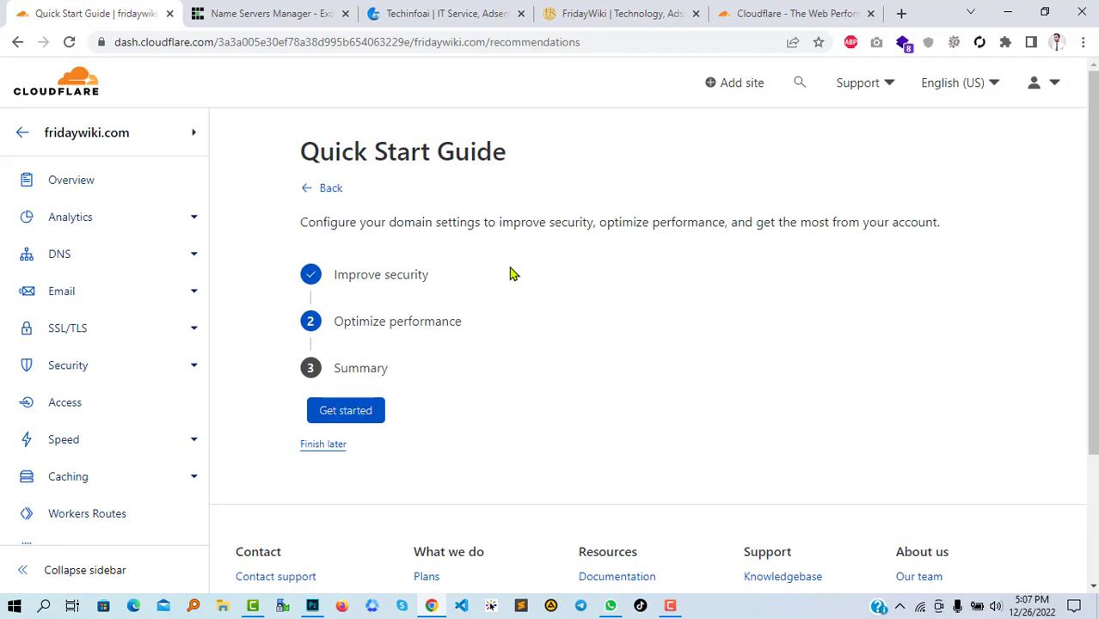
scroll(507, 274, down, 2)
click(340, 253)
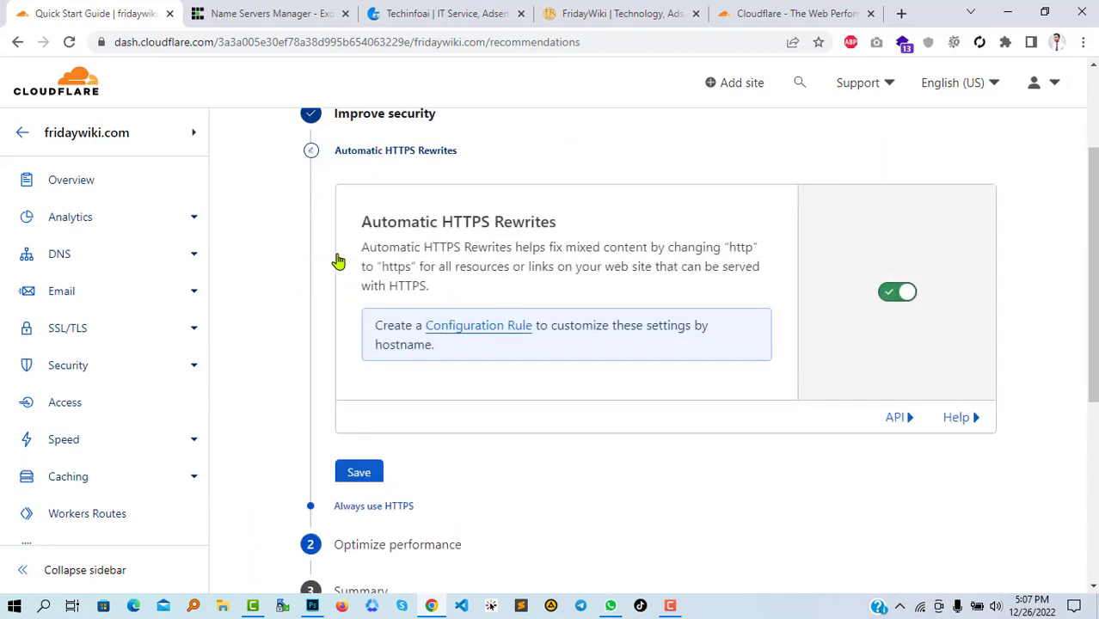
scroll(701, 284, up, 1)
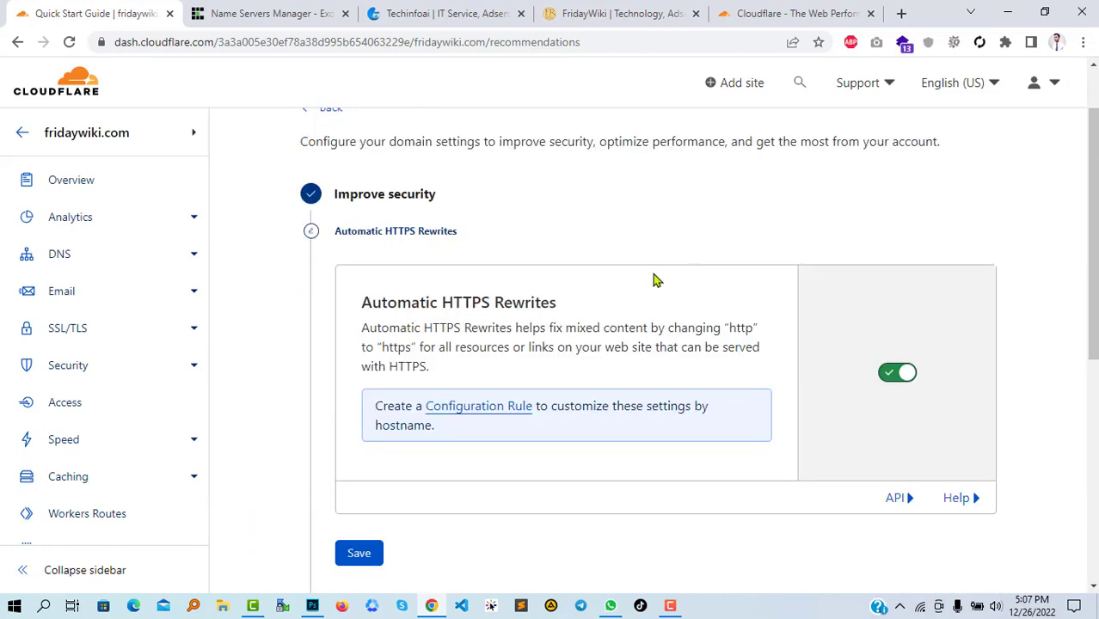
scroll(673, 370, down, 1)
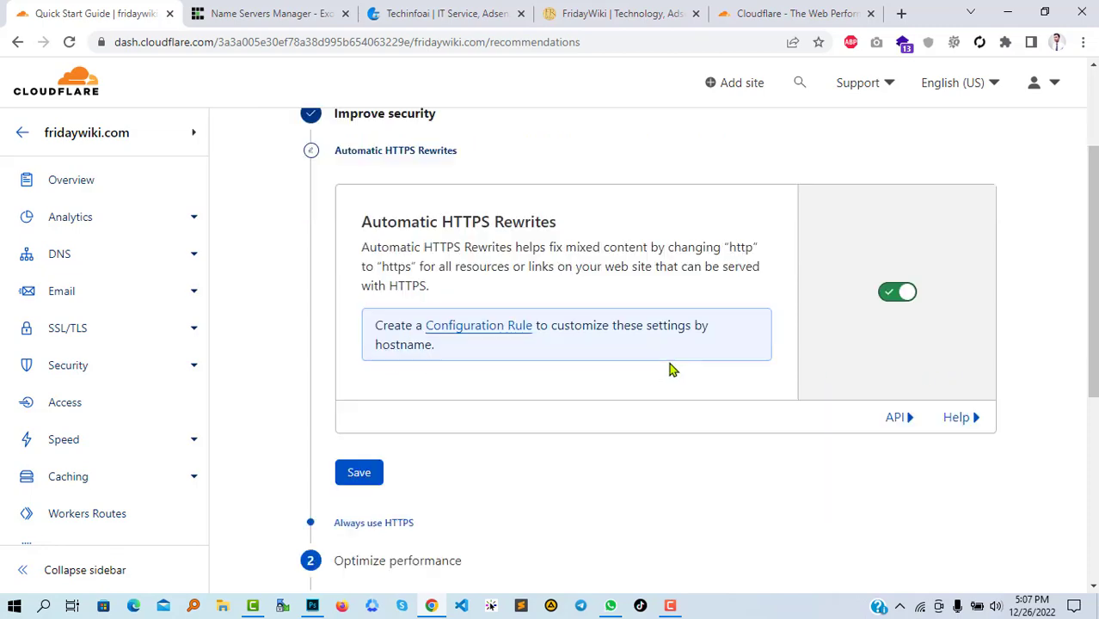
scroll(673, 370, down, 1)
click(363, 389)
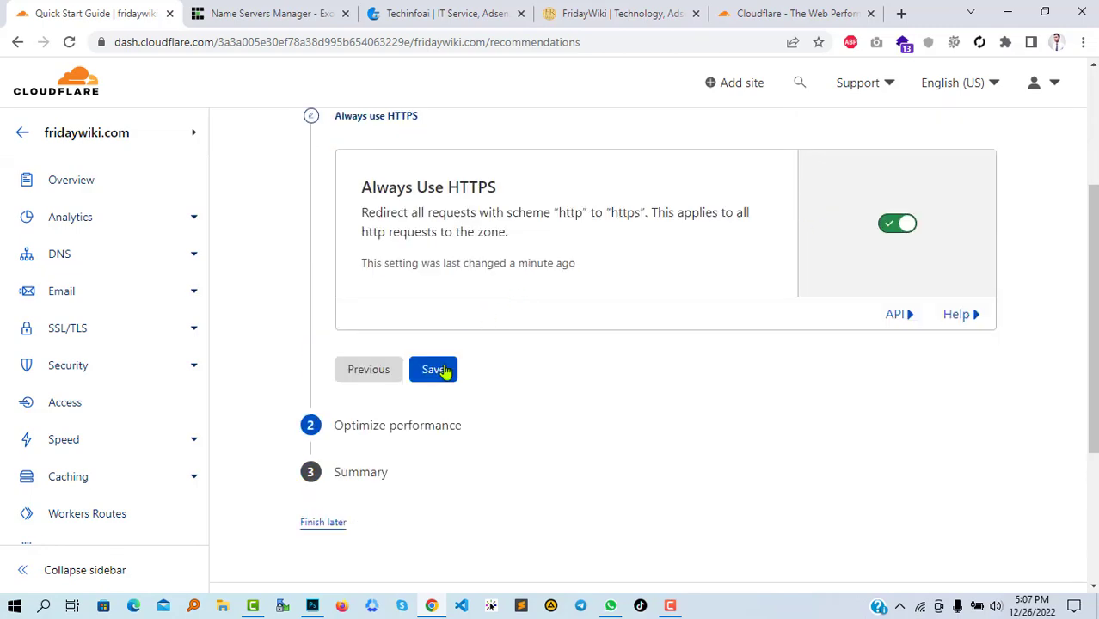
click(443, 370)
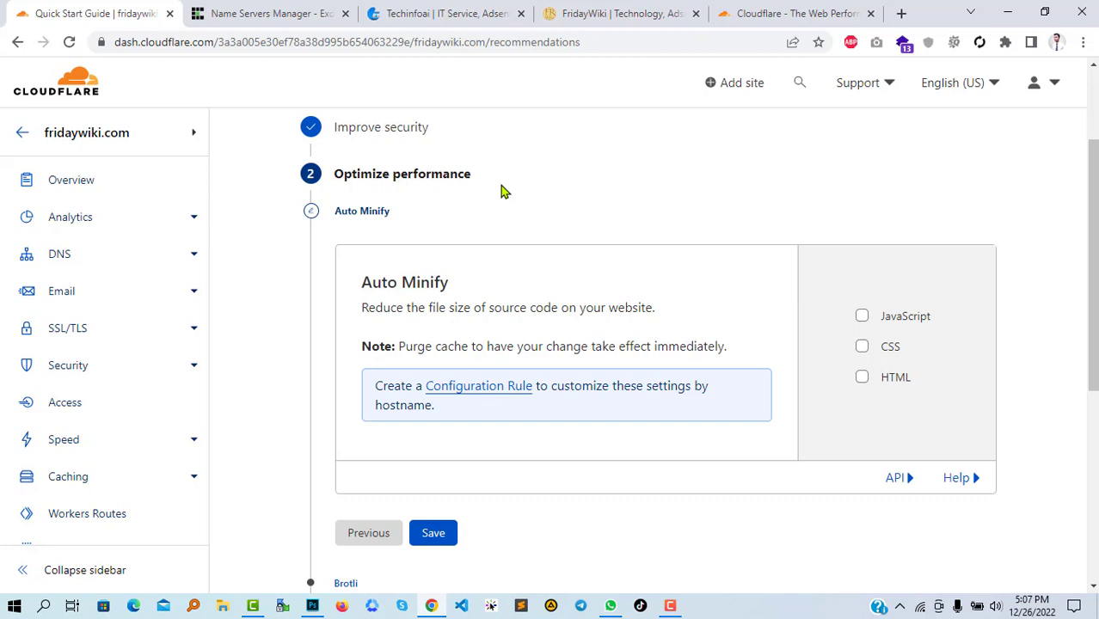
Enable Auto Minify for JavaScript, CSS and HTML under Optimize performance and save it
scroll(504, 191, up, 1)
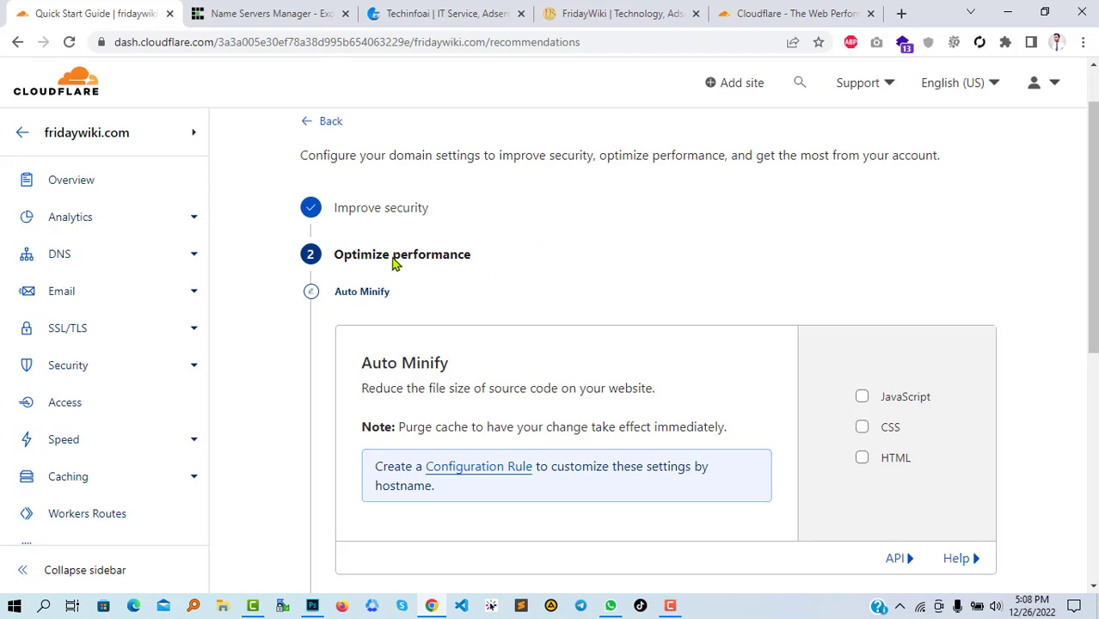
scroll(469, 277, down, 1)
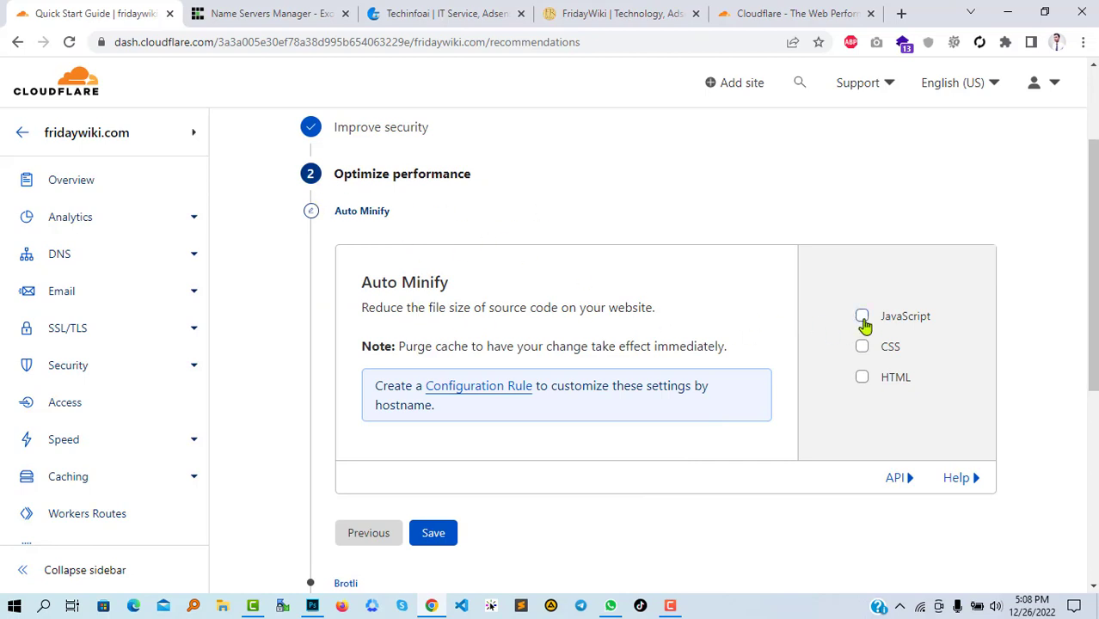
click(864, 319)
click(862, 355)
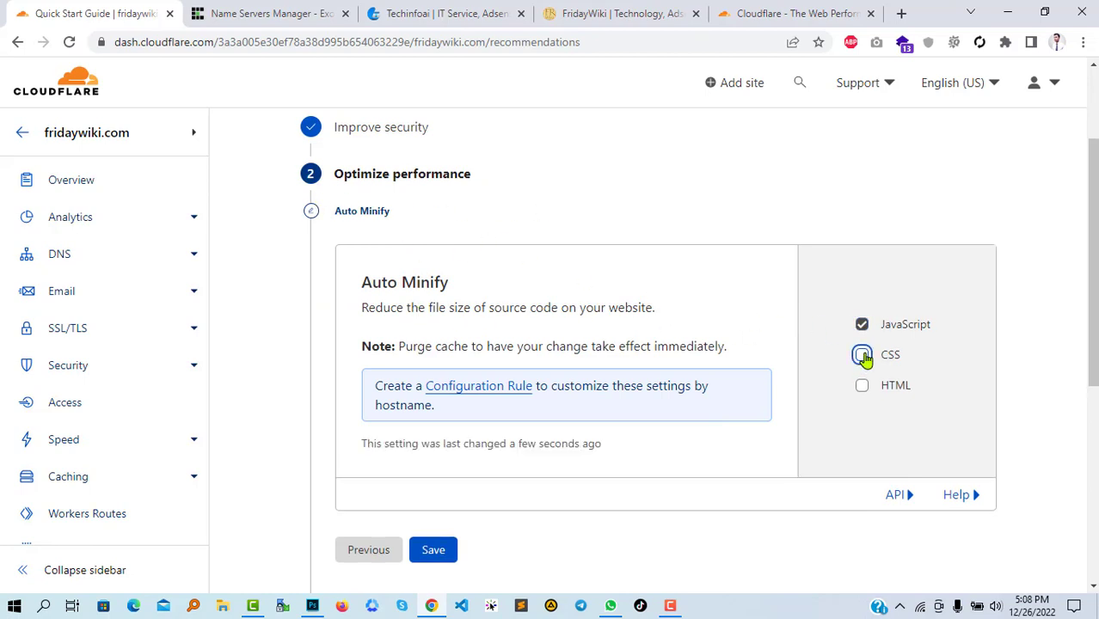
click(863, 388)
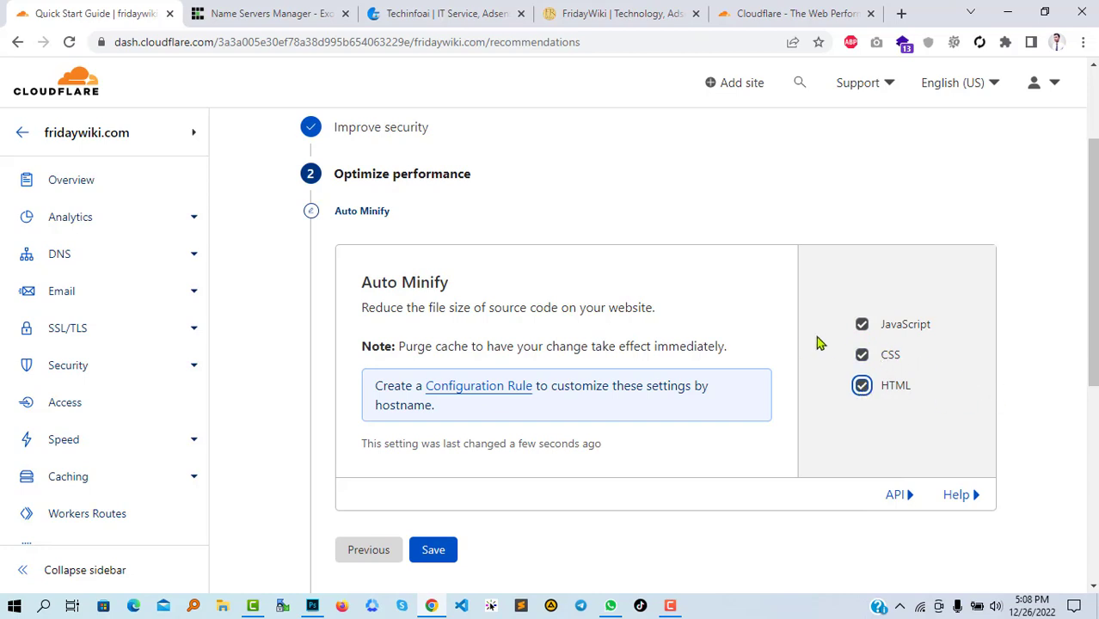
scroll(765, 327, down, 1)
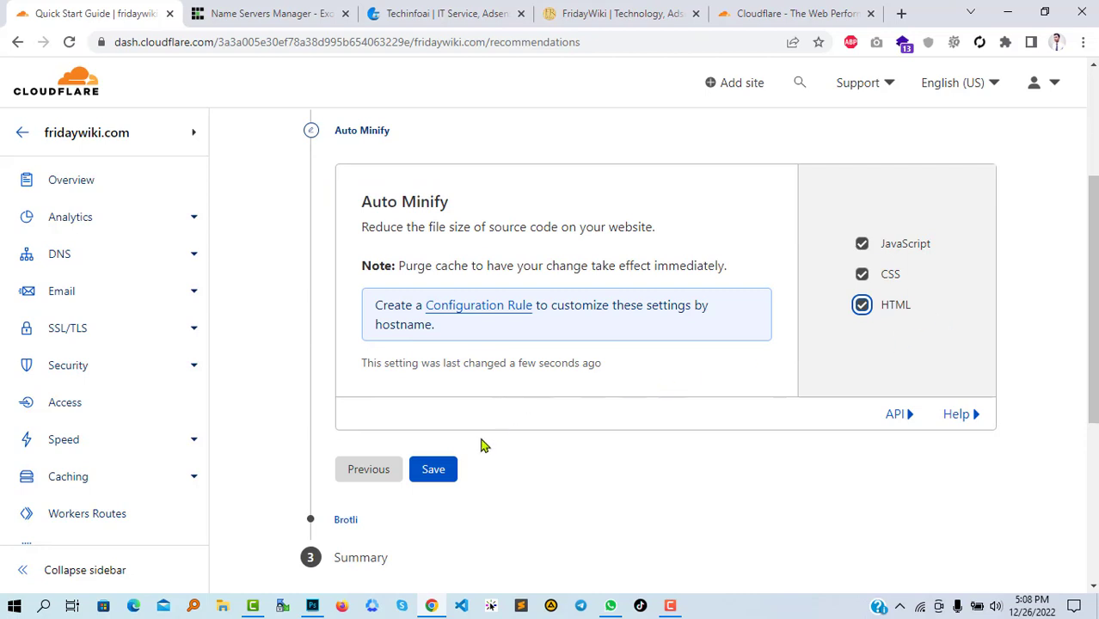
click(434, 472)
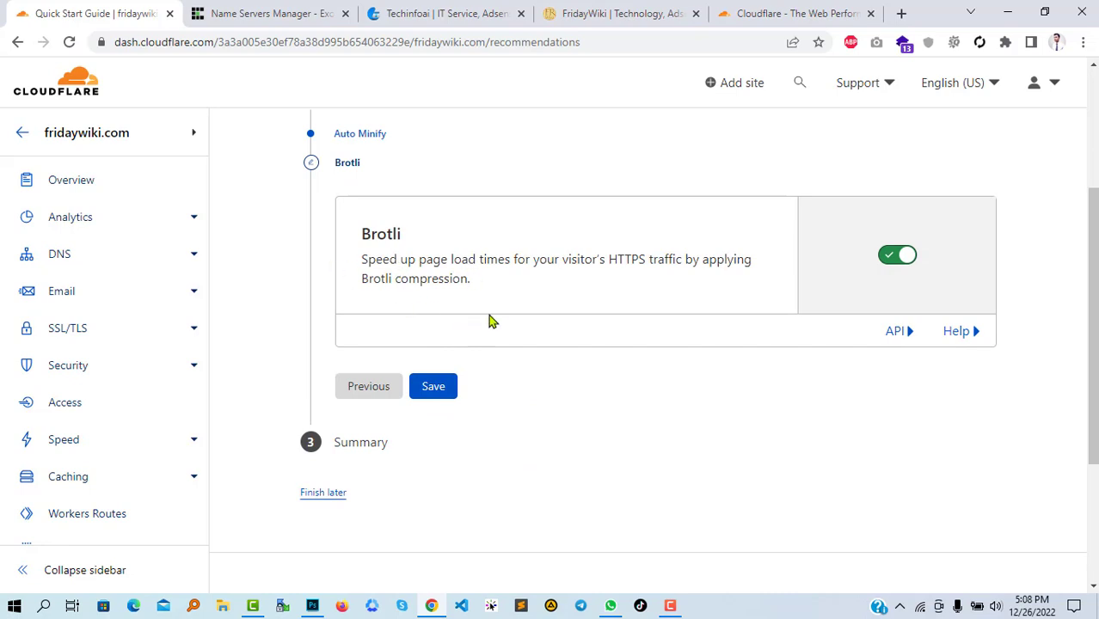
Save Brotli compression as enabled and finish the Quick Start Guide from its summary
scroll(506, 319, up, 1)
scroll(487, 331, down, 1)
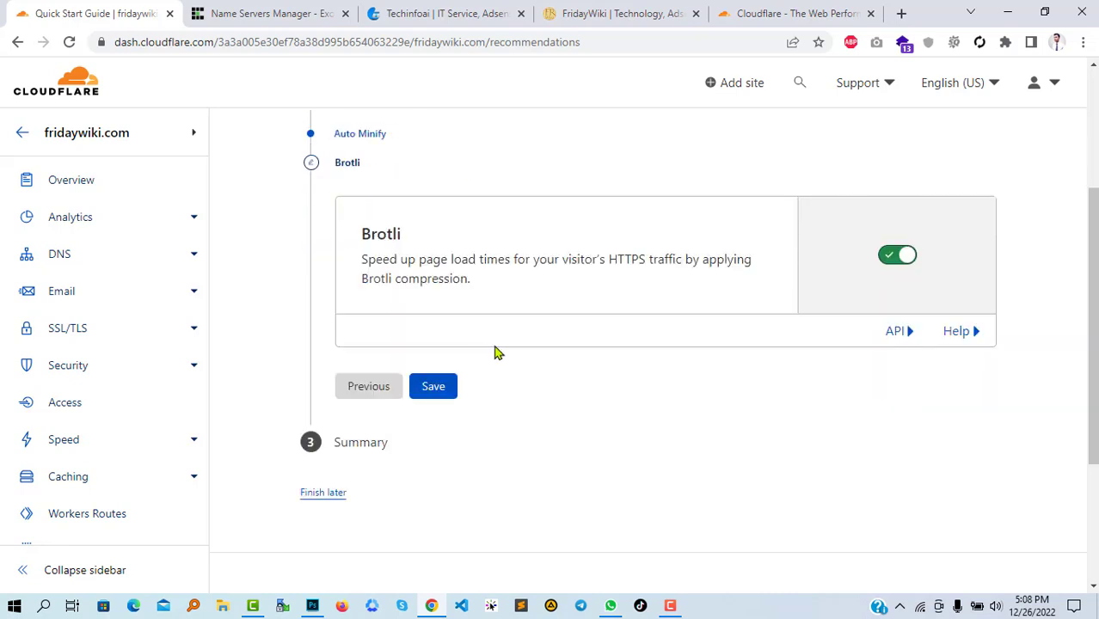
click(439, 393)
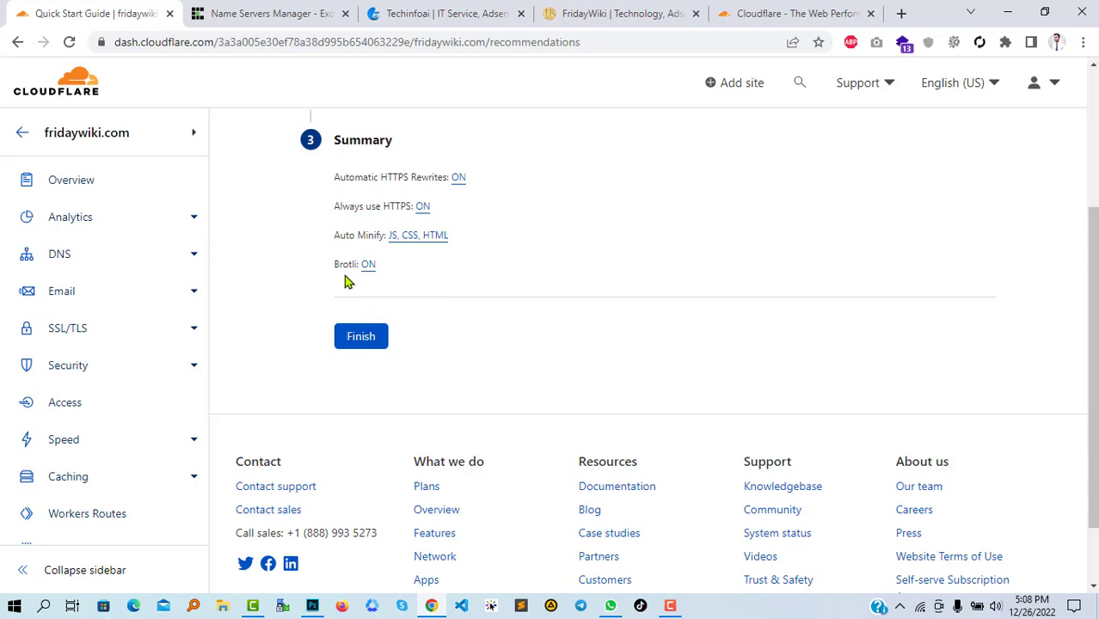
click(367, 341)
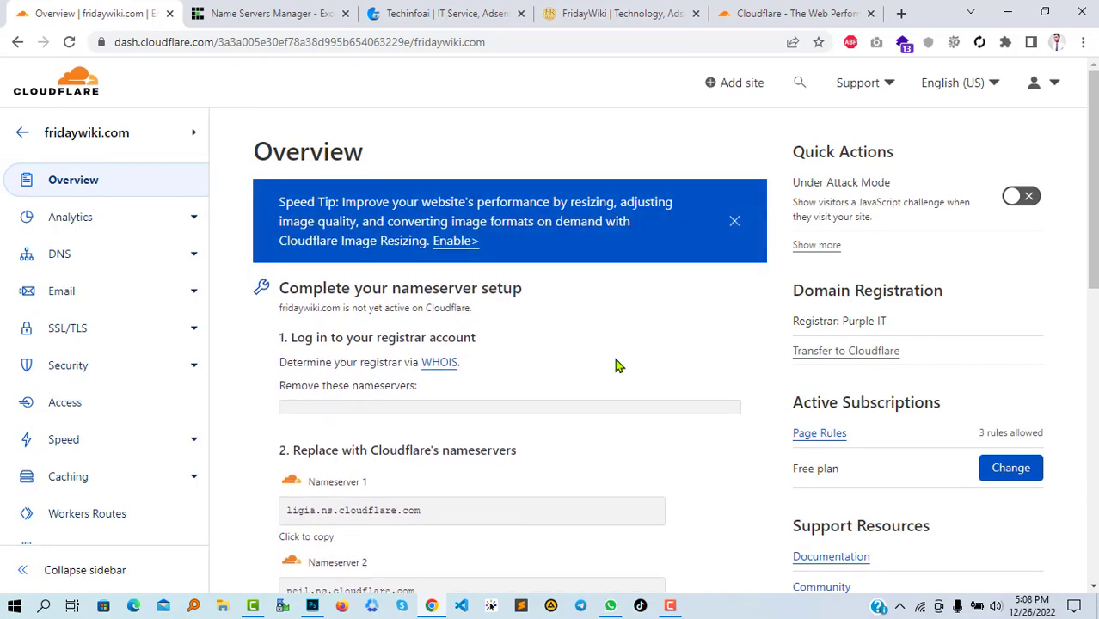
Review the nameserver setup overview, then refresh the account's website list and open fridaywiki.com to check its status
scroll(616, 365, down, 4)
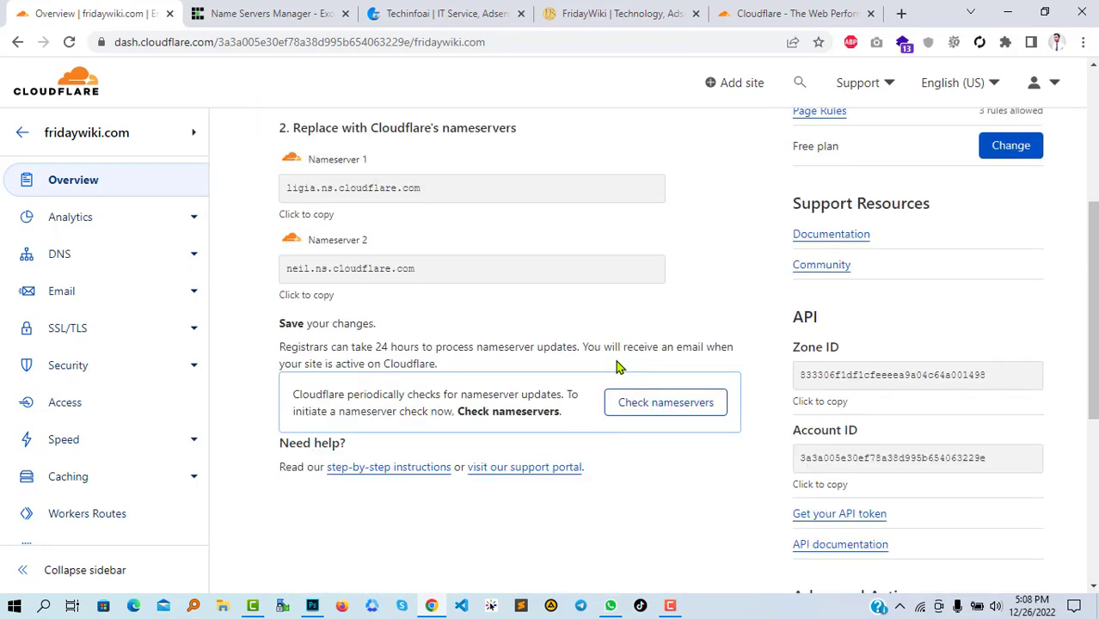
scroll(617, 362, up, 4)
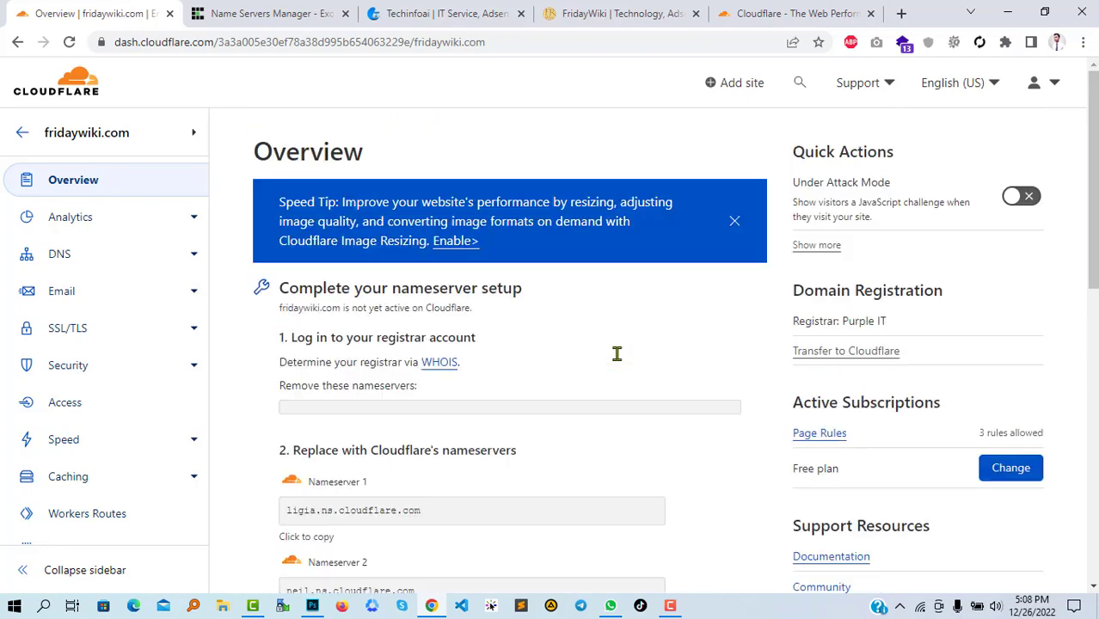
click(24, 140)
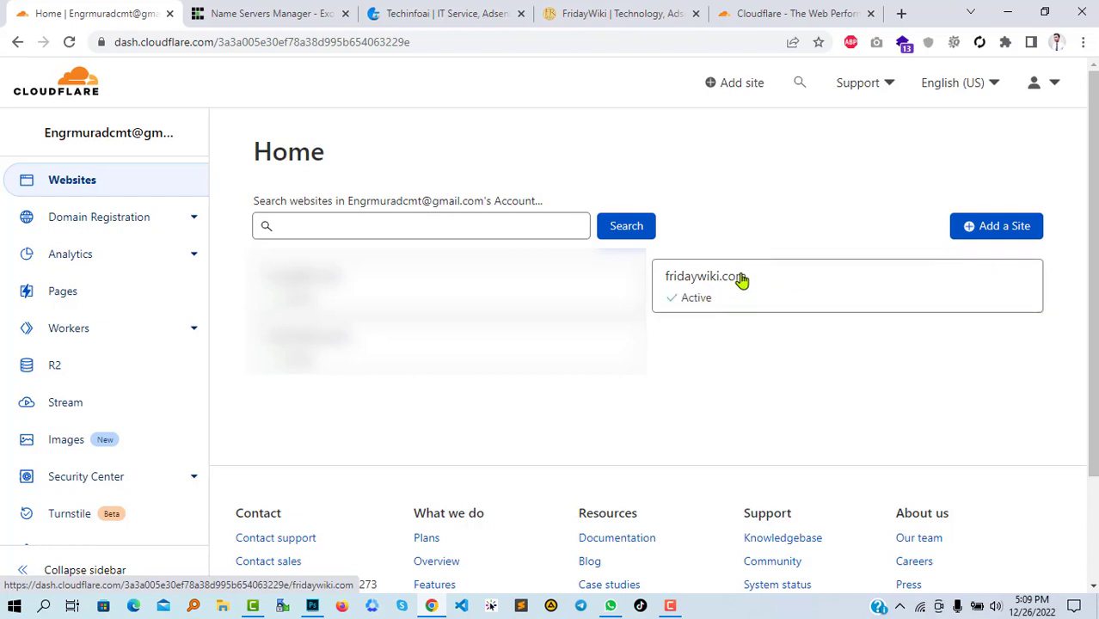
click(68, 41)
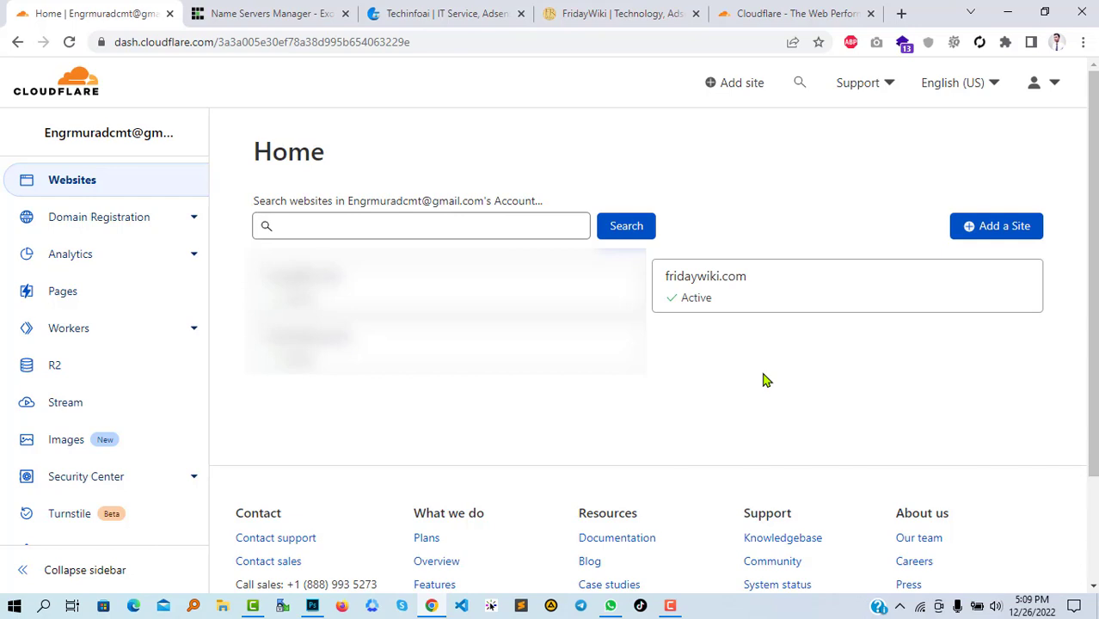
click(767, 300)
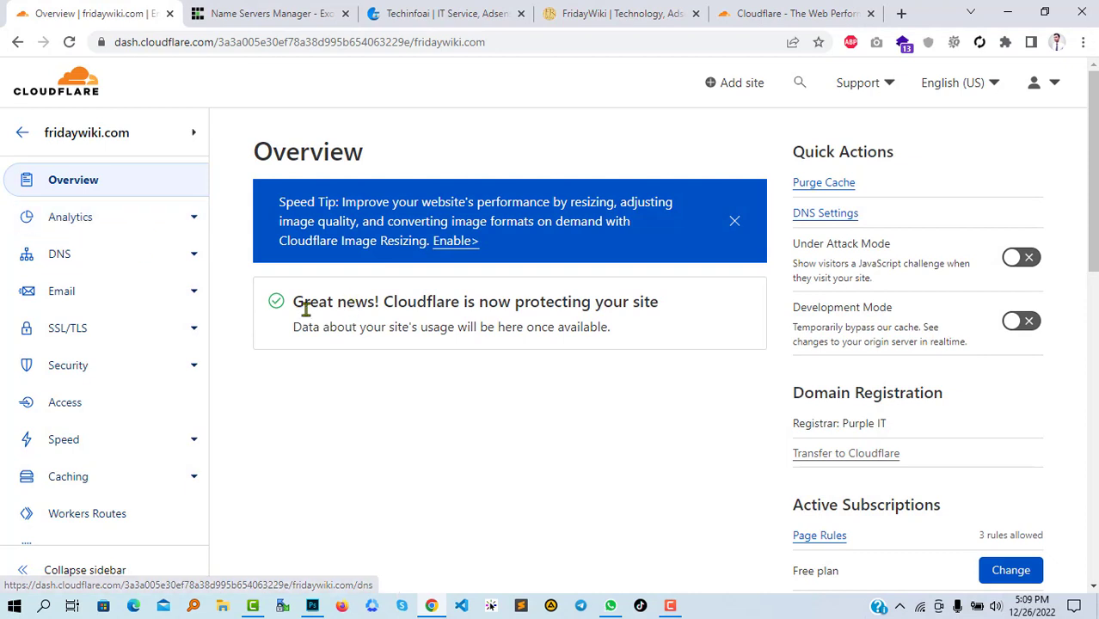
Check the Cloudflare protection status message on the fridaywiki.com overview
drag(294, 303, 454, 303)
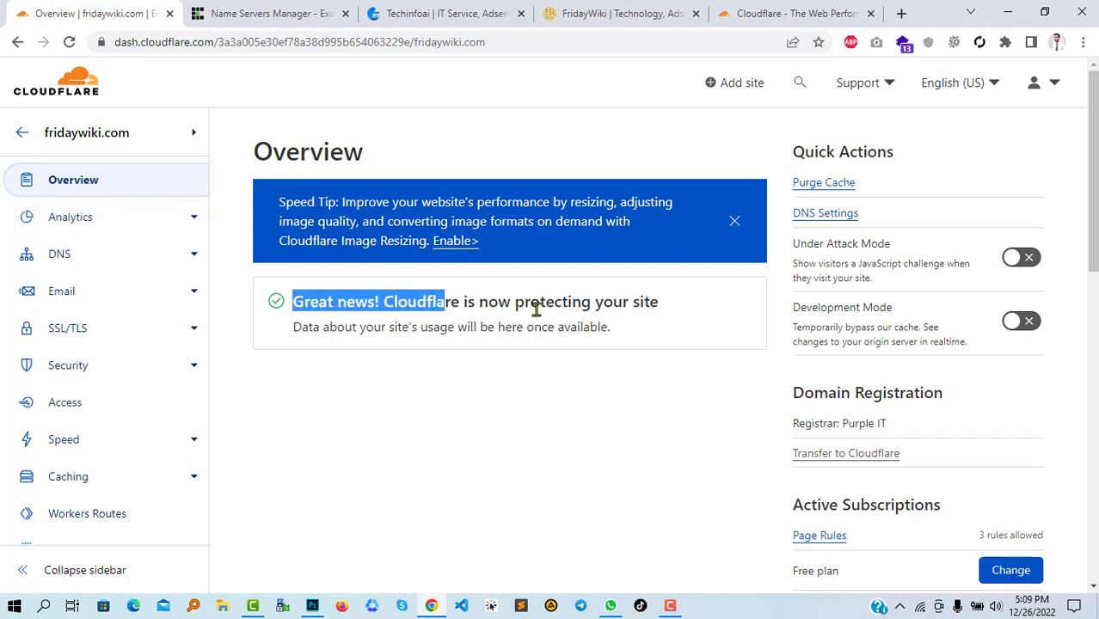
click(666, 306)
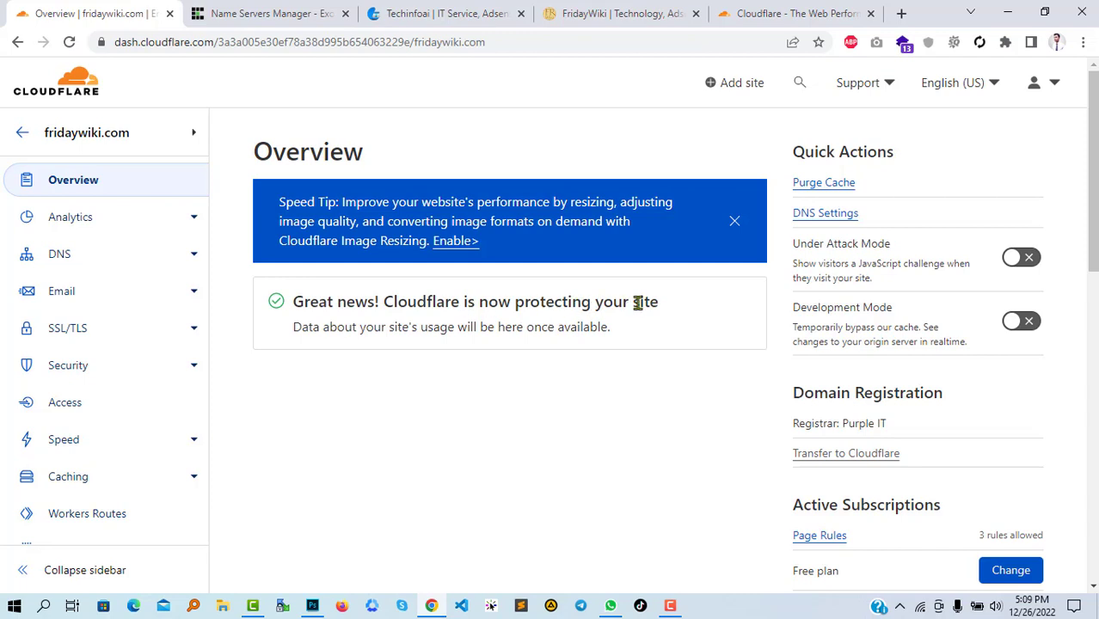
drag(667, 312, 300, 306)
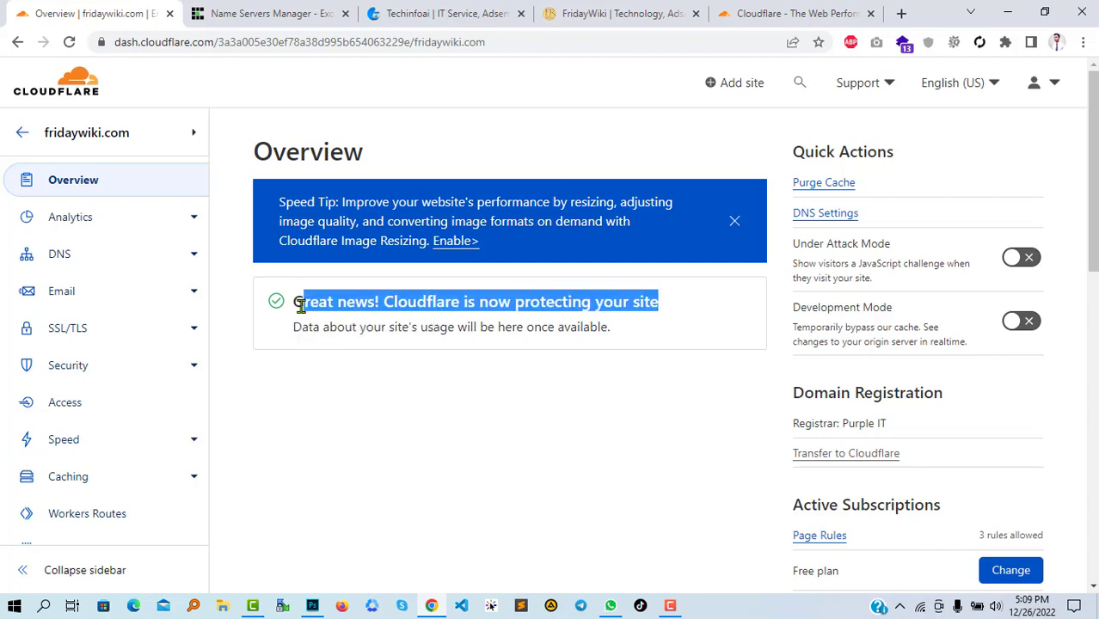
click(512, 402)
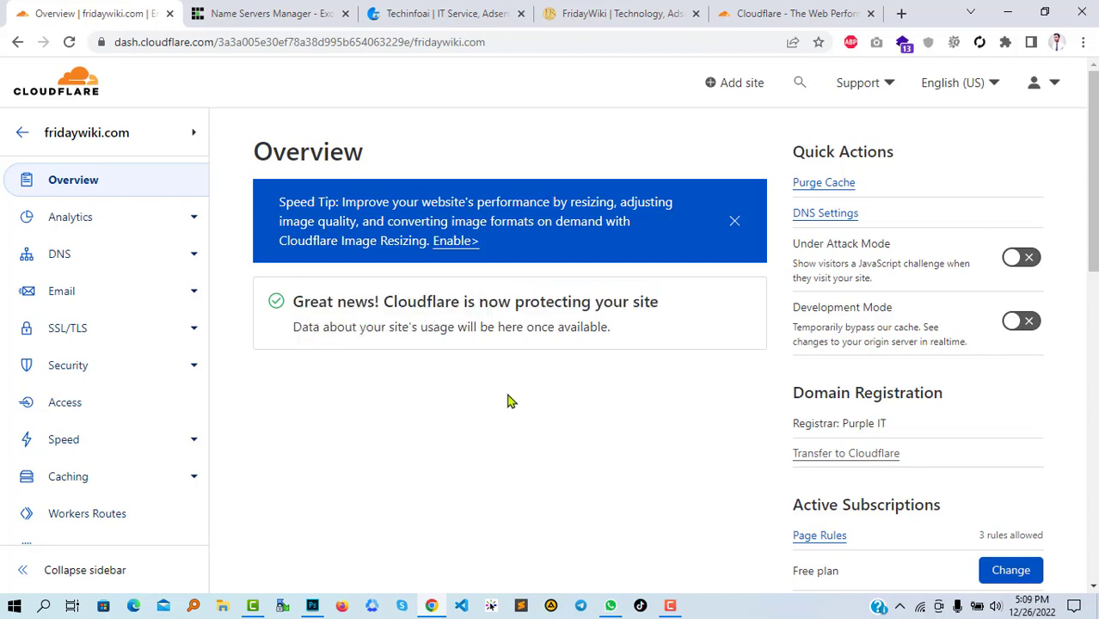
Examine the Traffic analytics for fridaywiki.com, including requests and statistics by country, and open its Security analytics
click(164, 224)
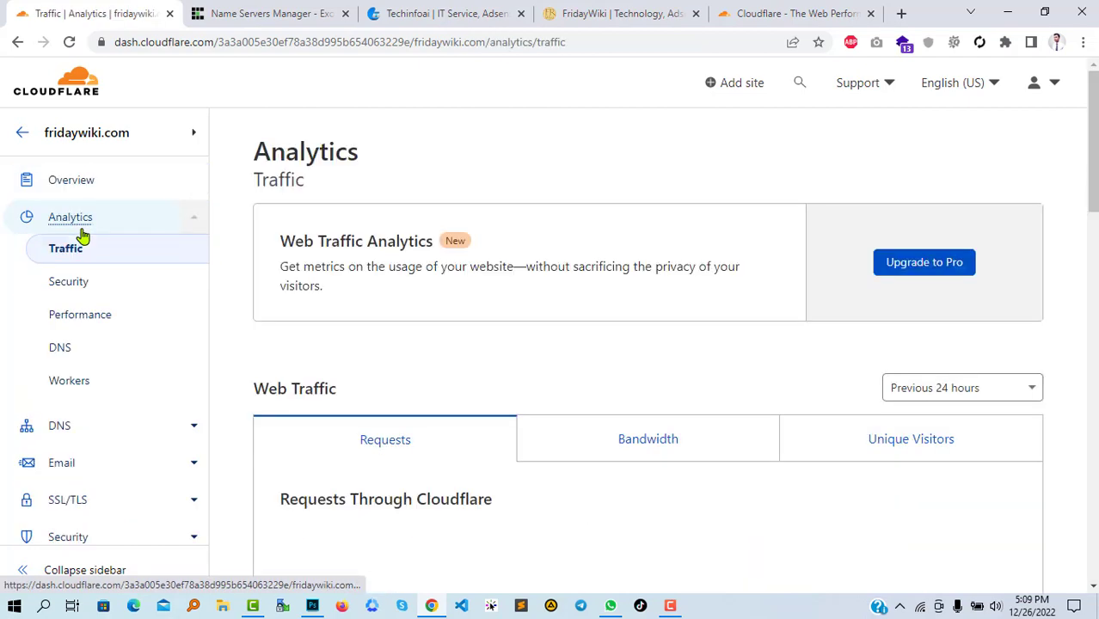
scroll(387, 329, down, 3)
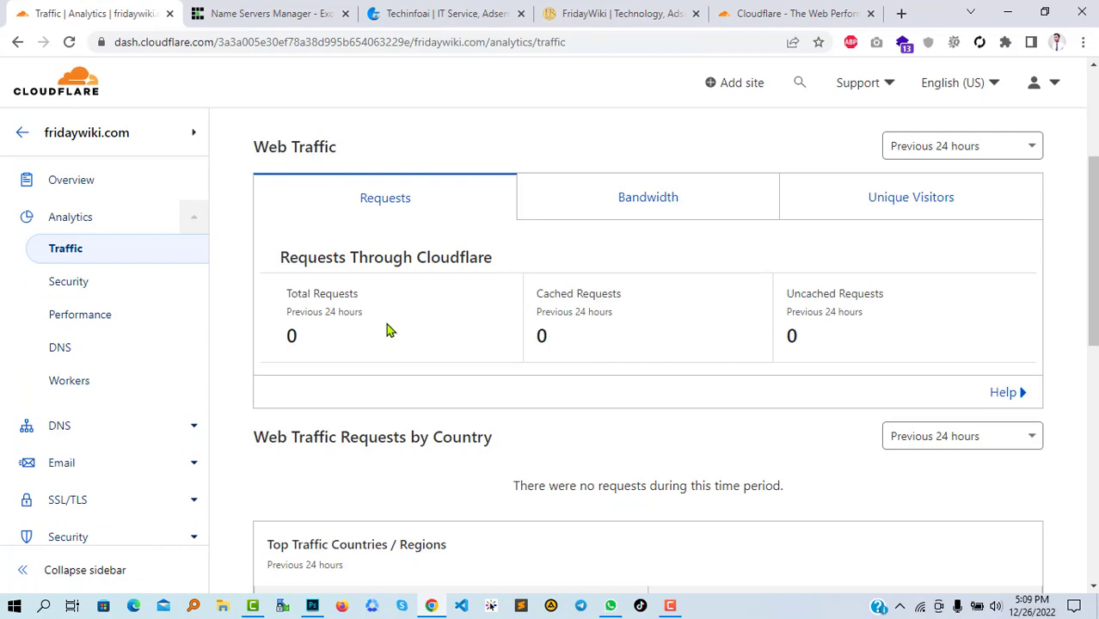
scroll(387, 329, down, 5)
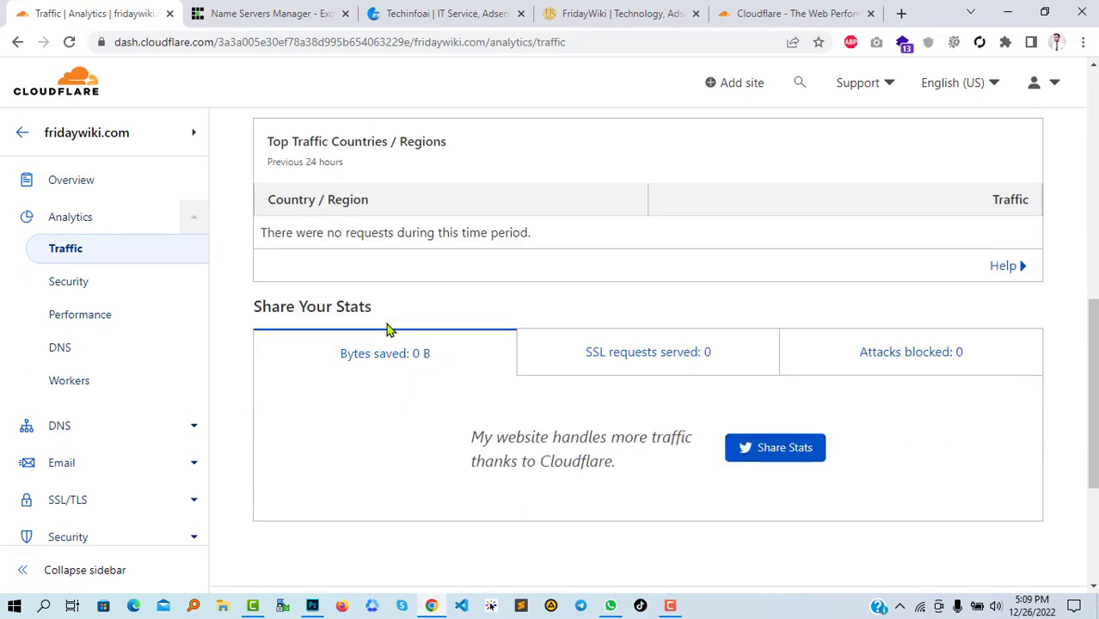
click(54, 293)
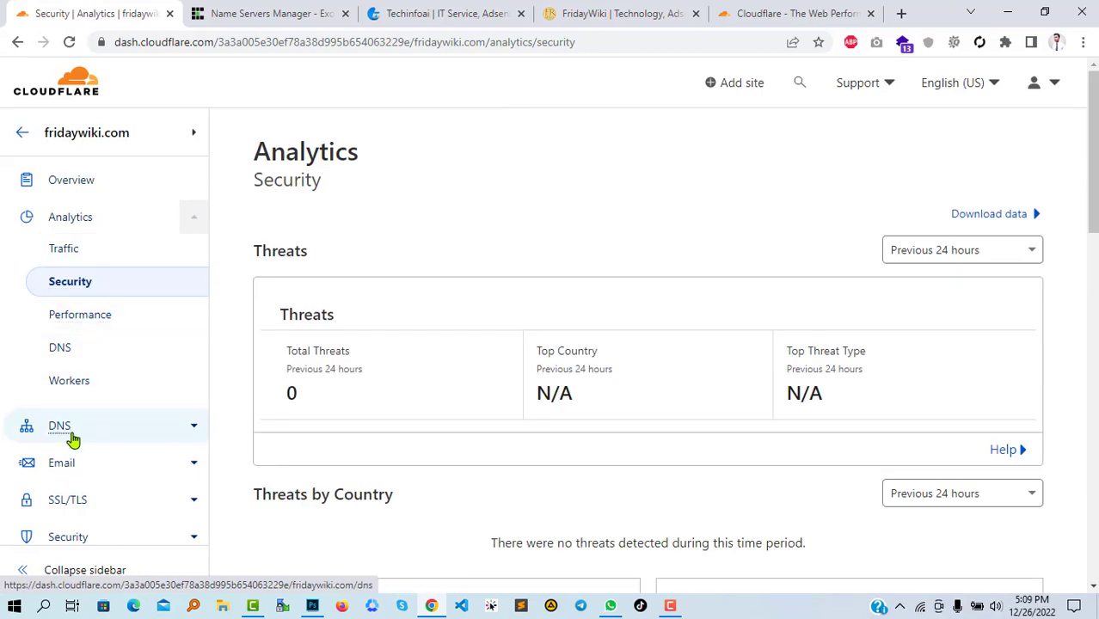
scroll(75, 361, down, 1)
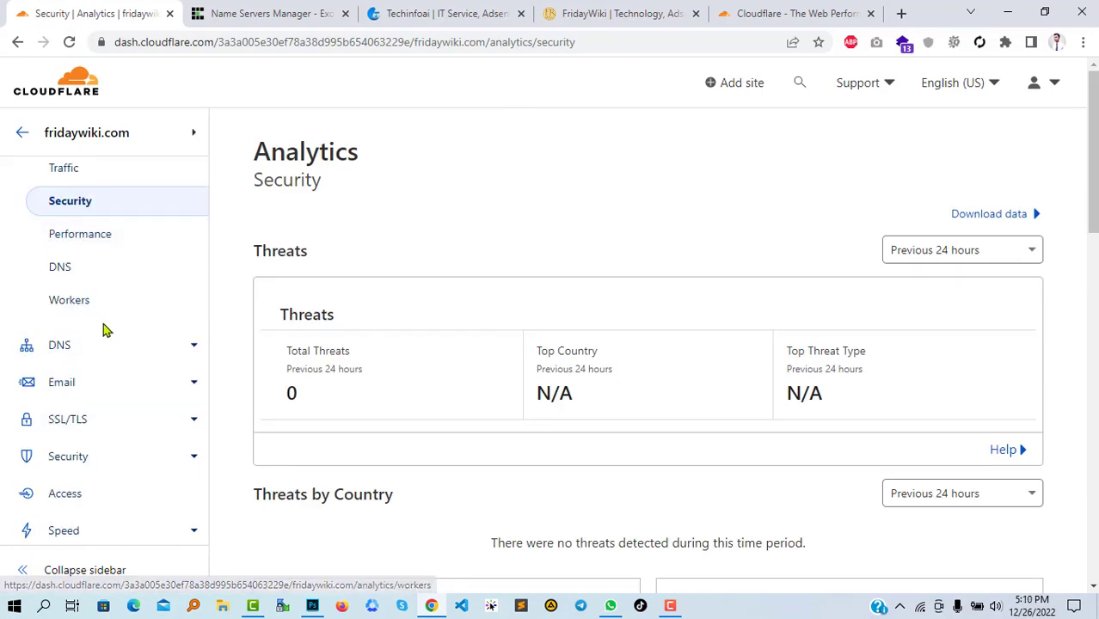
scroll(105, 336, up, 1)
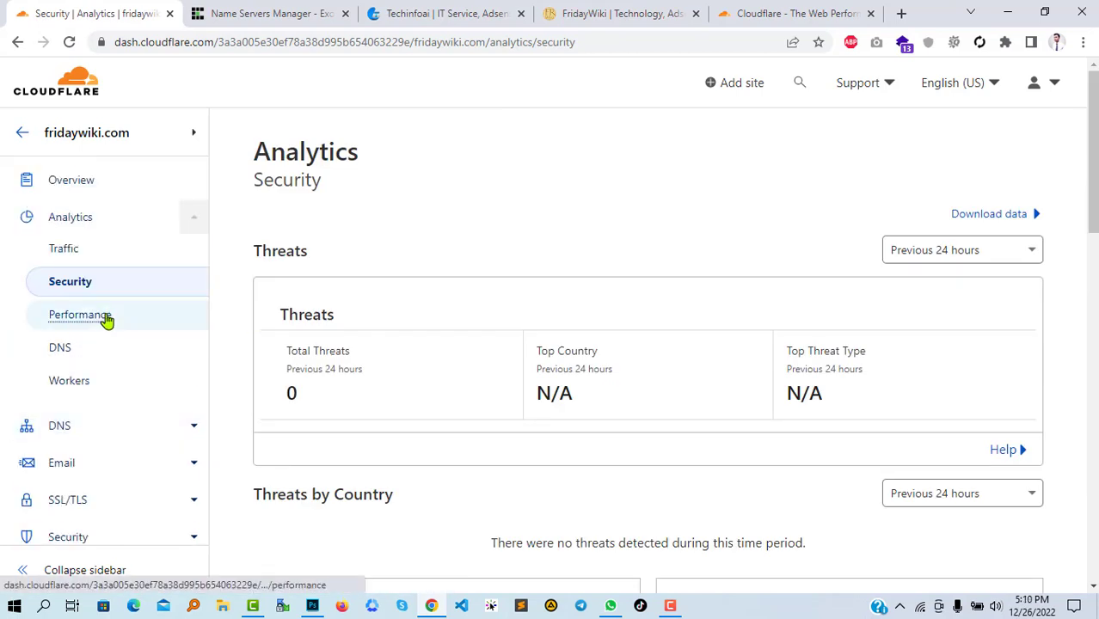
Return to the fridaywiki.com overview, review it and dismiss the Speed Tip banner about Image Resizing
click(75, 191)
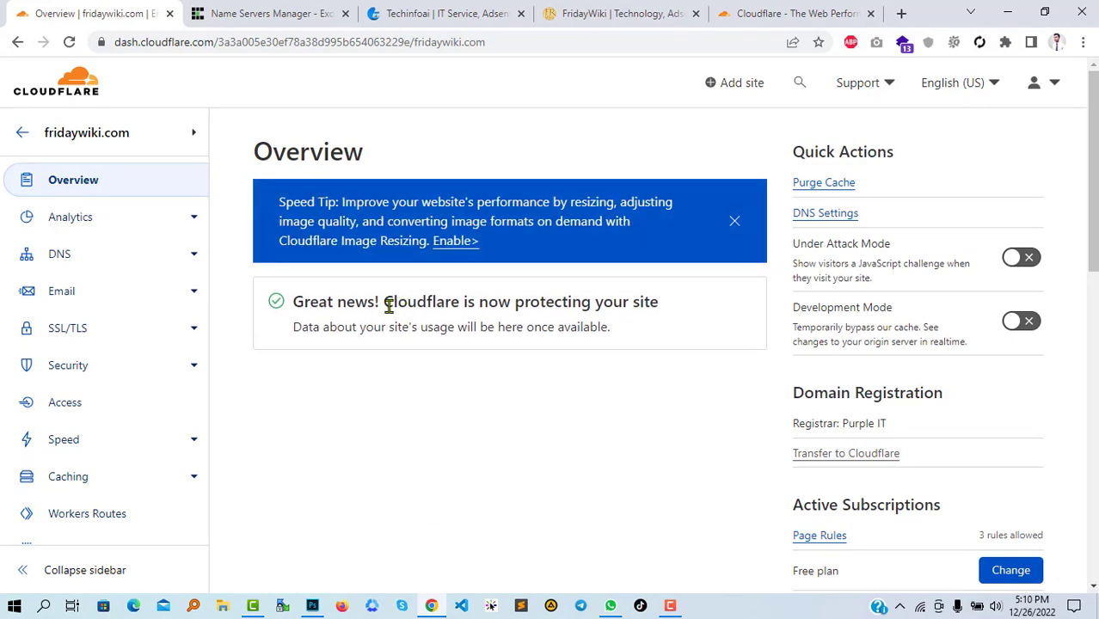
scroll(392, 308, down, 2)
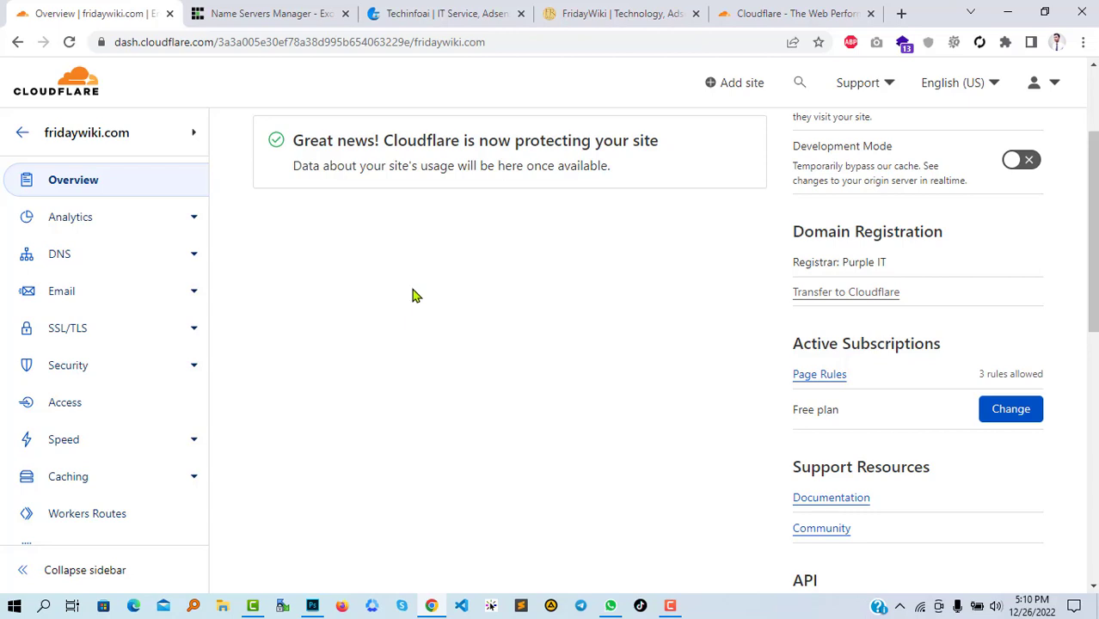
scroll(413, 295, up, 2)
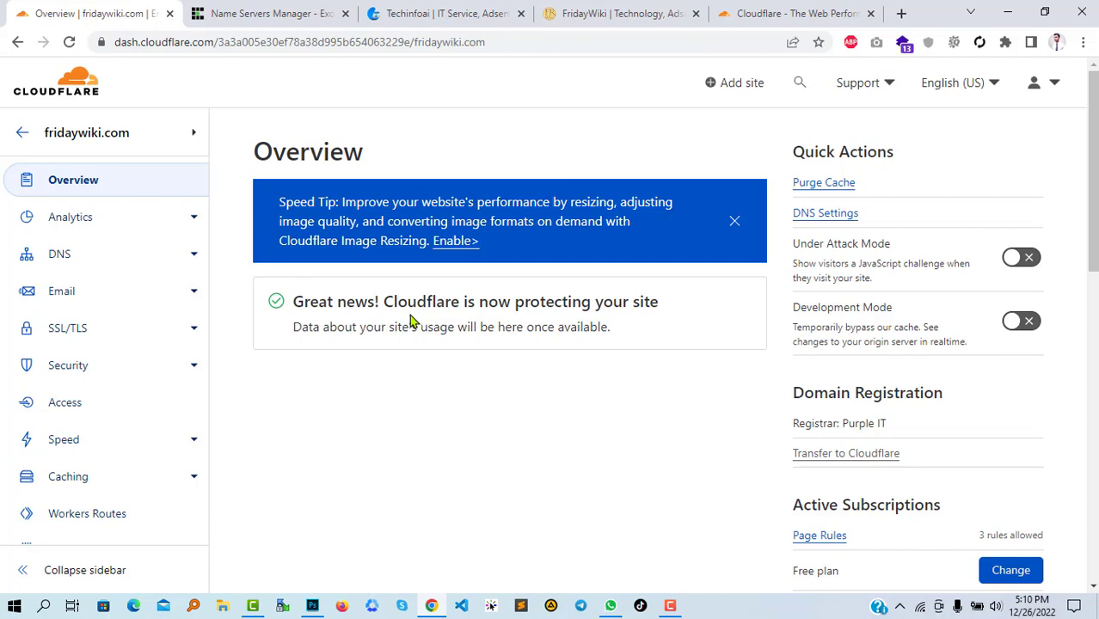
click(735, 221)
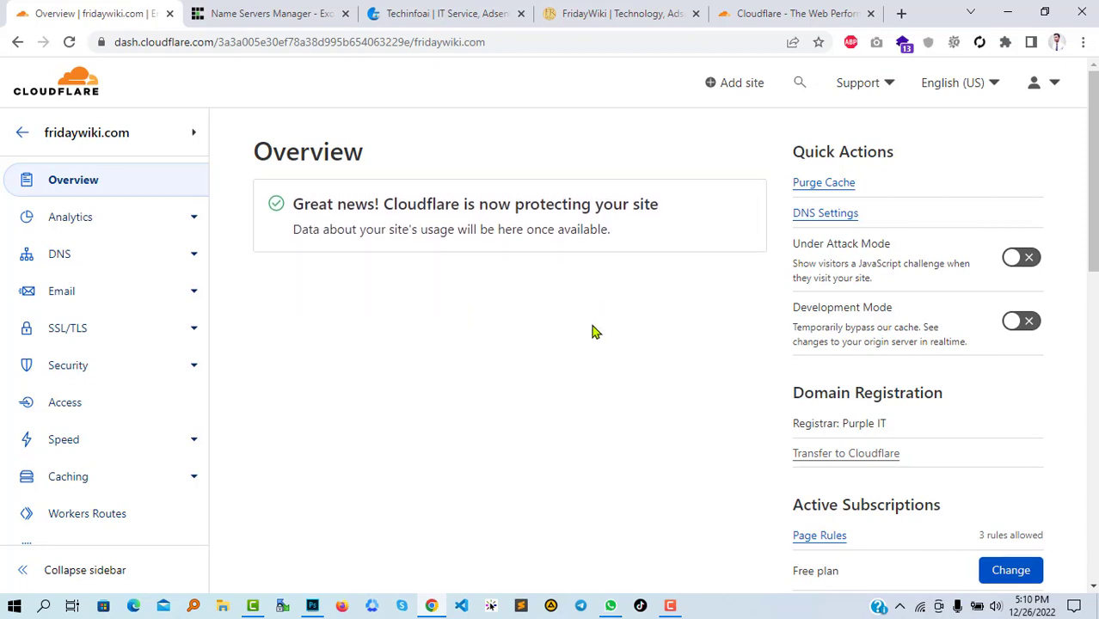